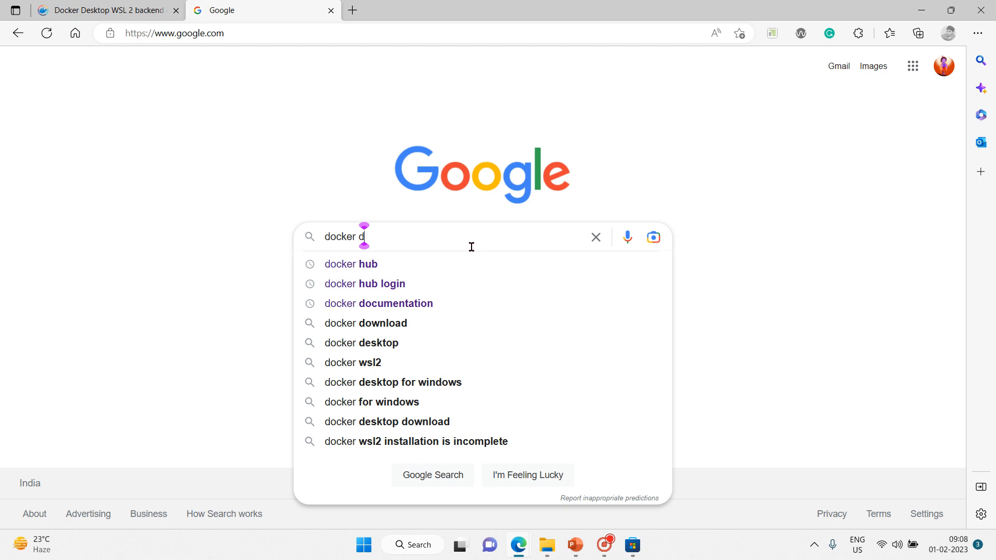
- Search Google for "docker desktop for windows" and download the Docker Desktop for Windows installer from Docker's Install on Windows page
type("top for windows")
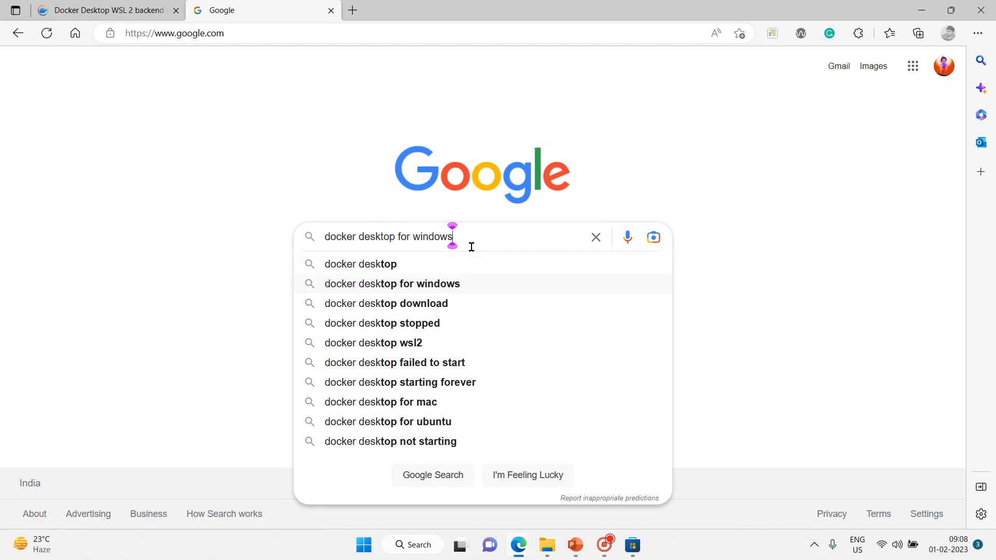
key("Return")
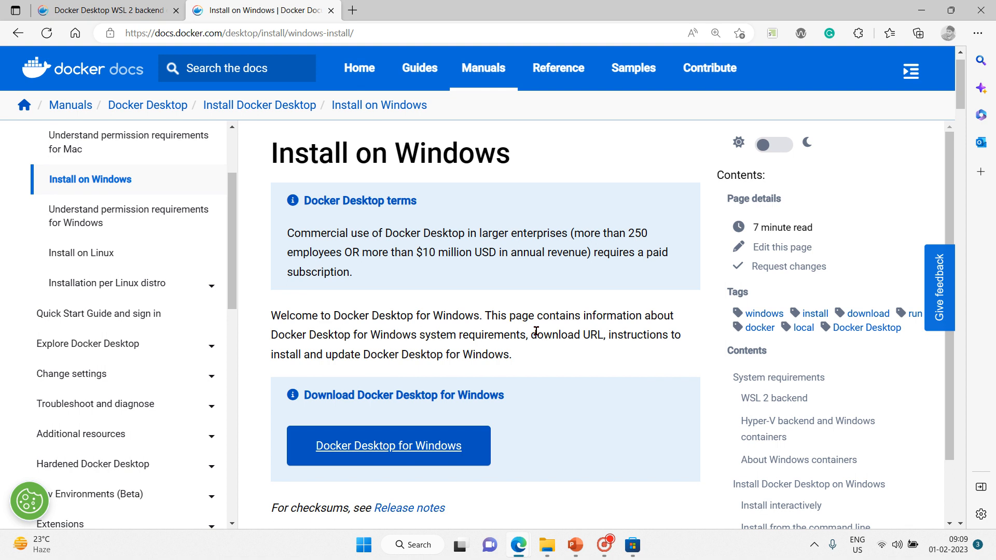
scroll(537, 331, "down", 1)
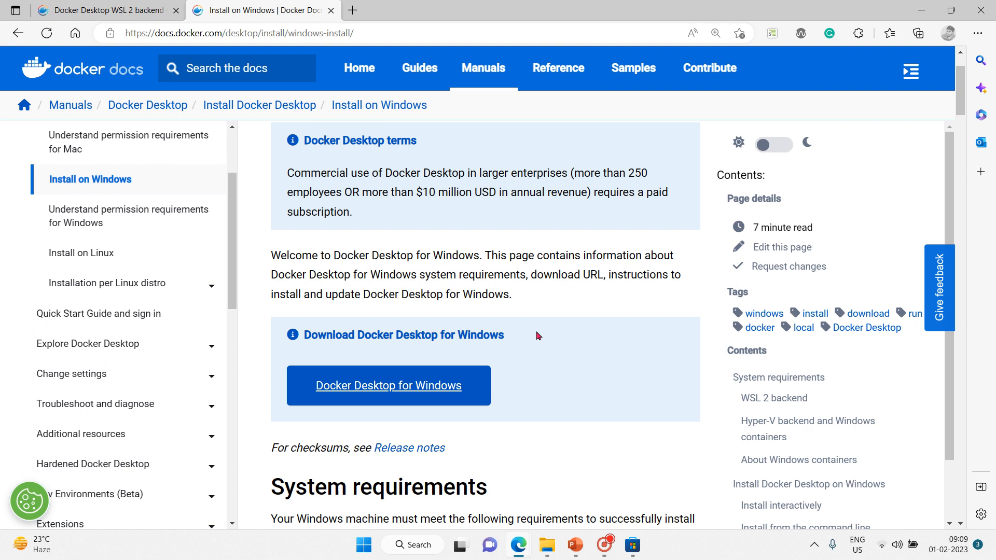
scroll(538, 336, "down", 3)
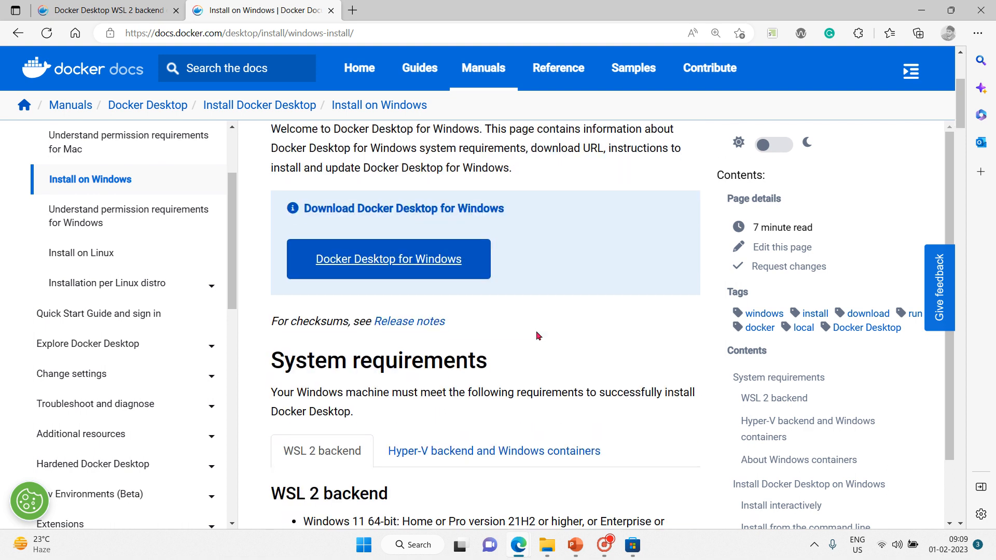
scroll(538, 336, "up", 1)
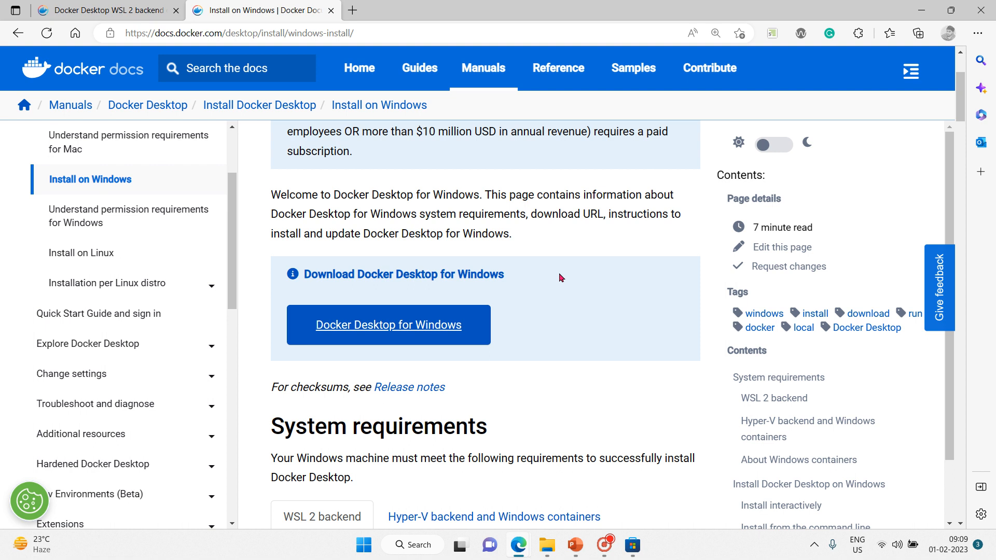
left_click(405, 330)
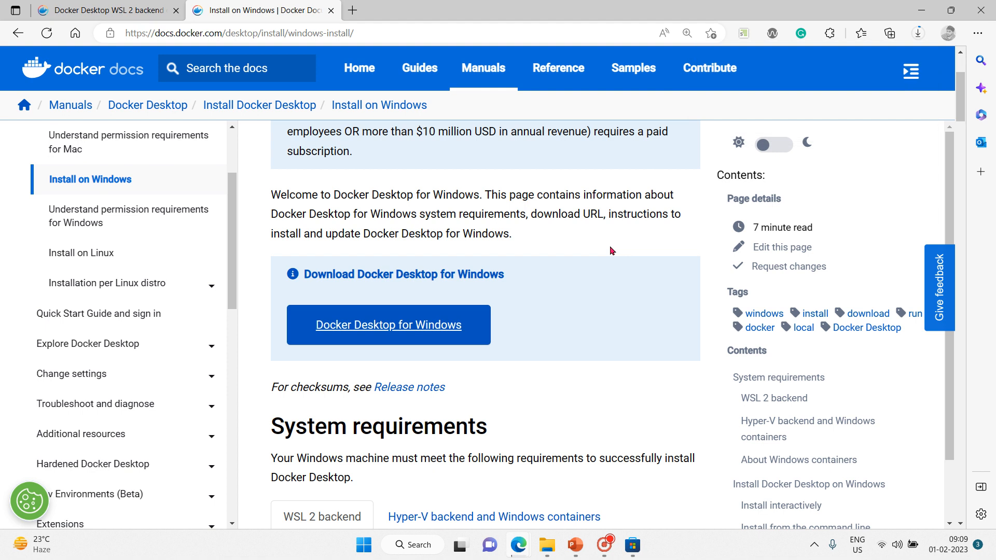
- Review the WSL 2 backend system requirements, including the 64-bit processor and BIOS-level hardware virtualization items
scroll(610, 249, "down", 2)
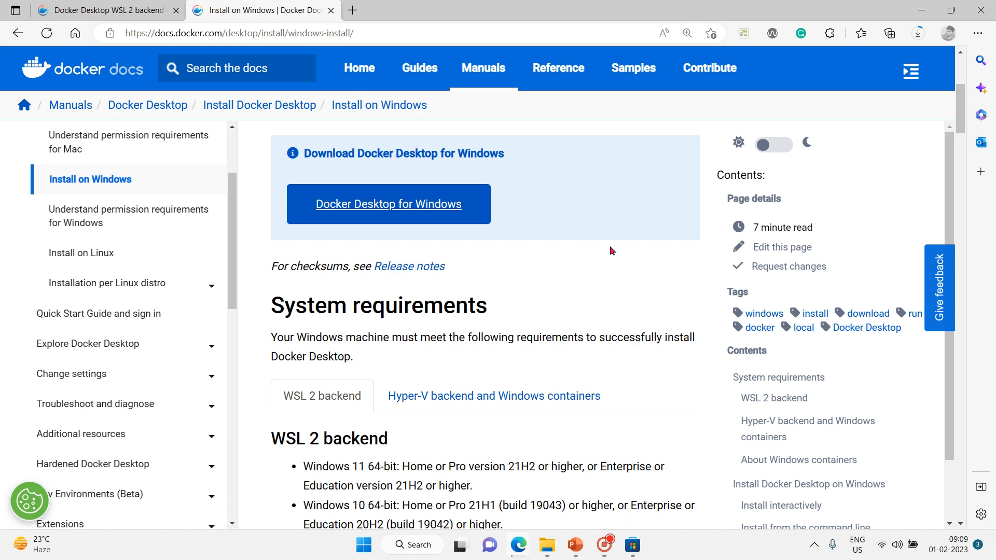
scroll(610, 251, "down", 4)
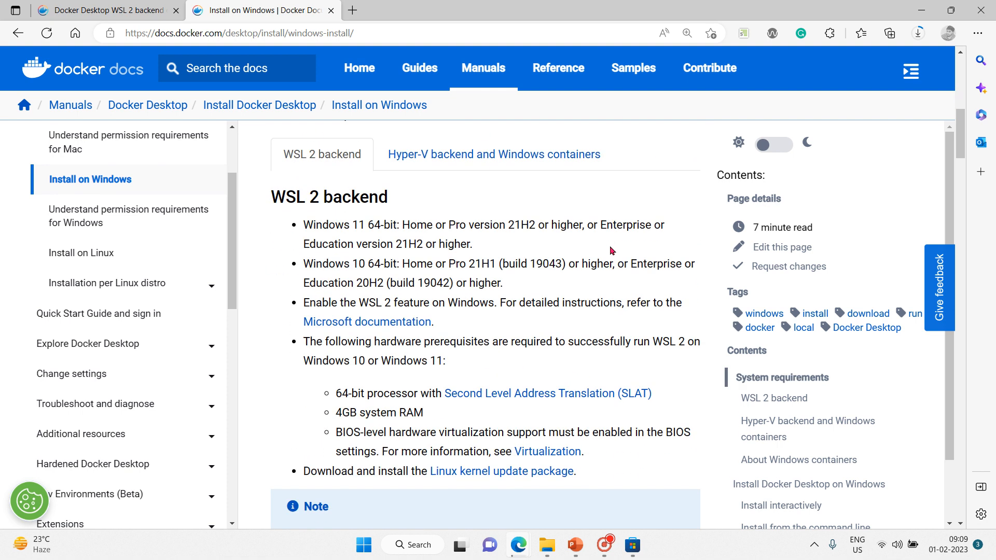
scroll(612, 251, "up", 1)
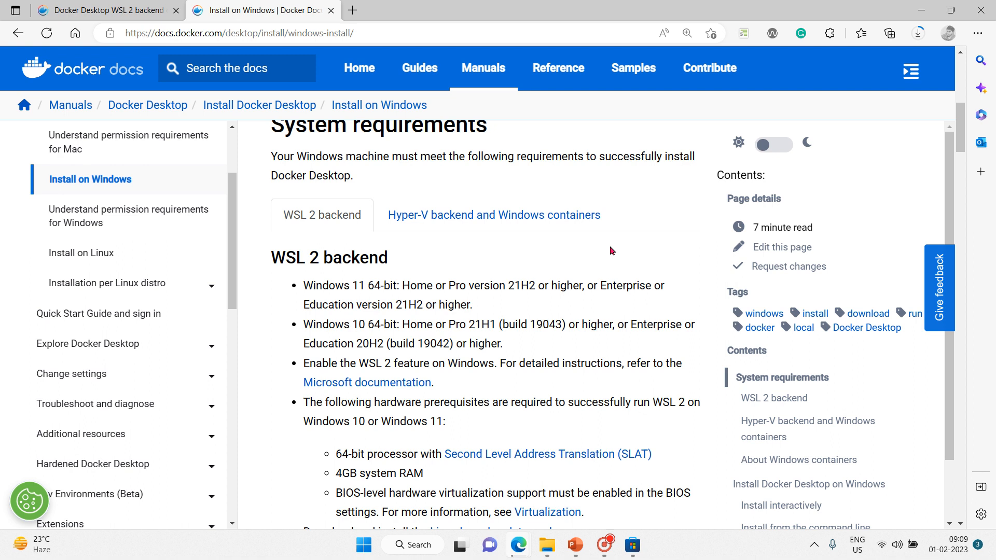
scroll(611, 251, "down", 1)
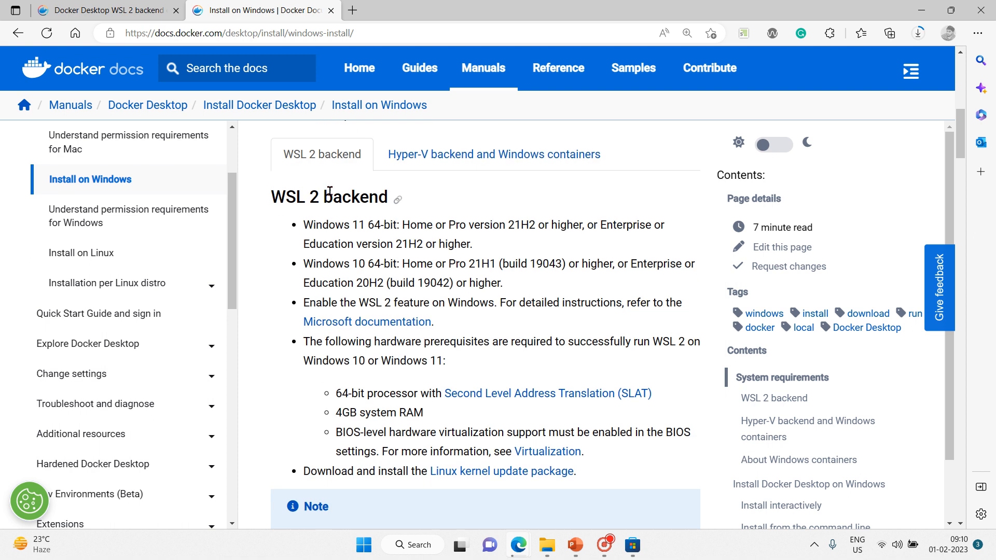
left_click_drag(274, 197, 394, 198)
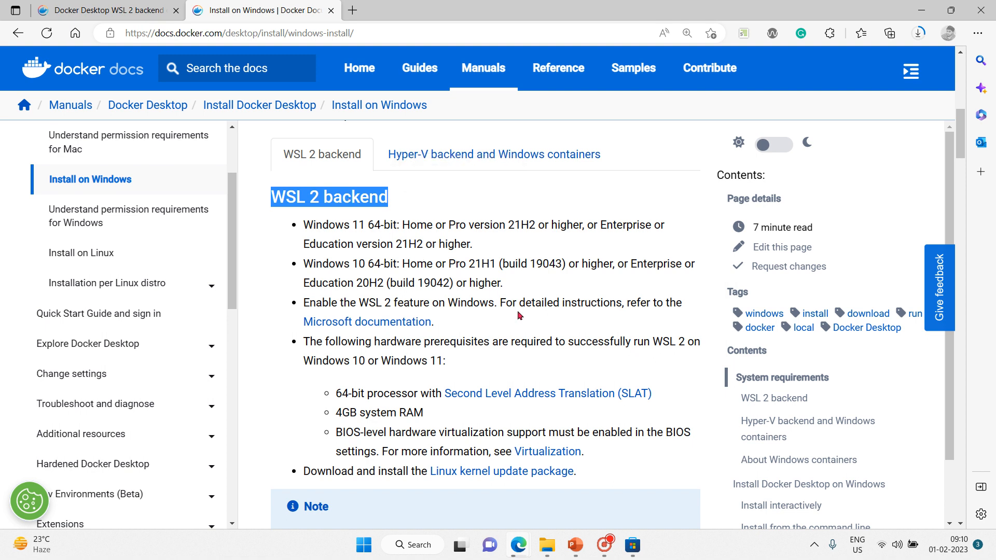
scroll(519, 314, "down", 1)
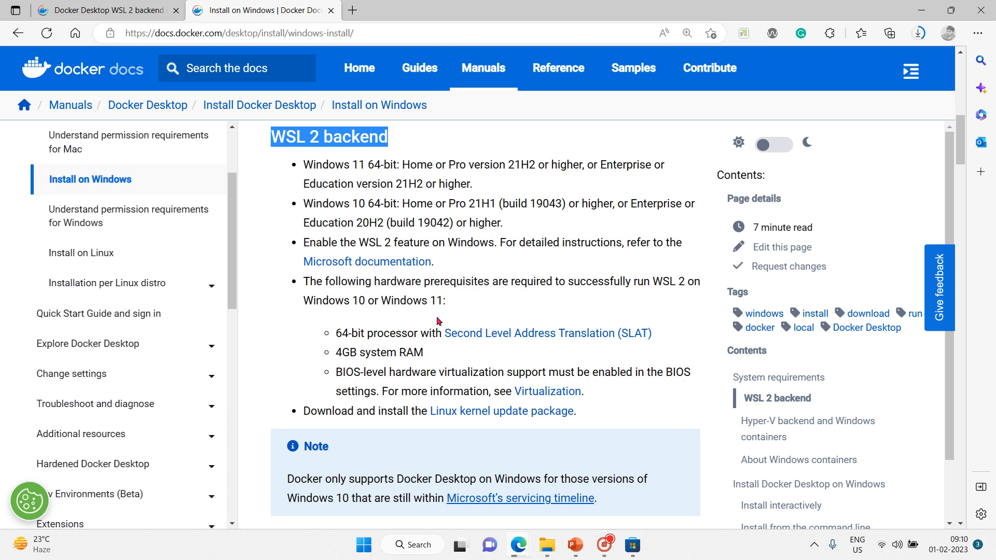
scroll(365, 328, "down", 1)
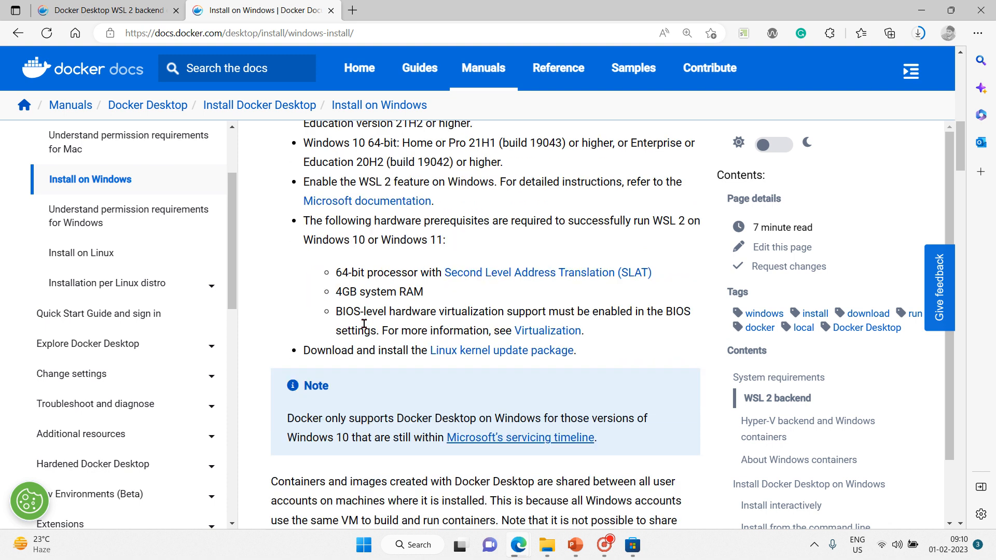
left_click_drag(336, 274, 468, 274)
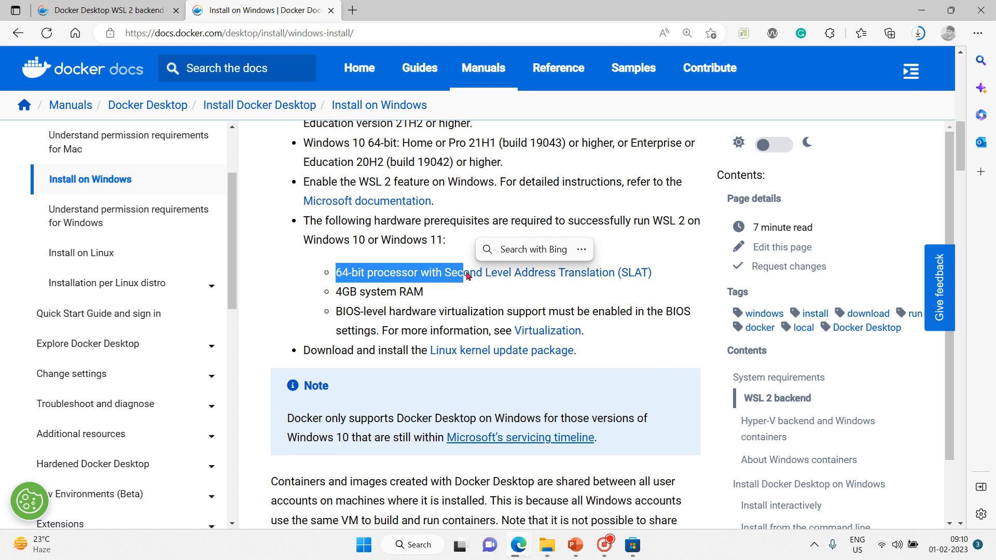
left_click(335, 310)
left_click_drag(336, 312, 611, 331)
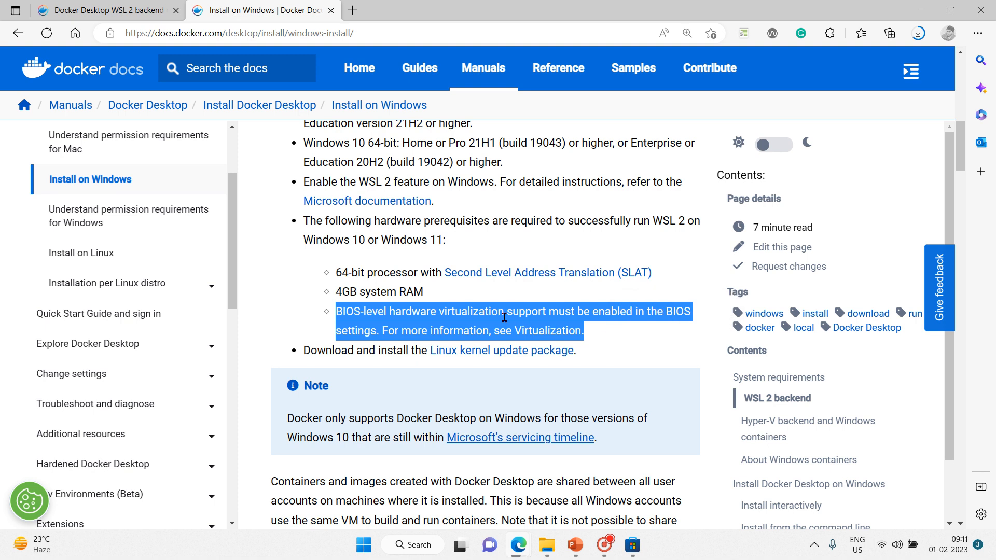
left_click(604, 340)
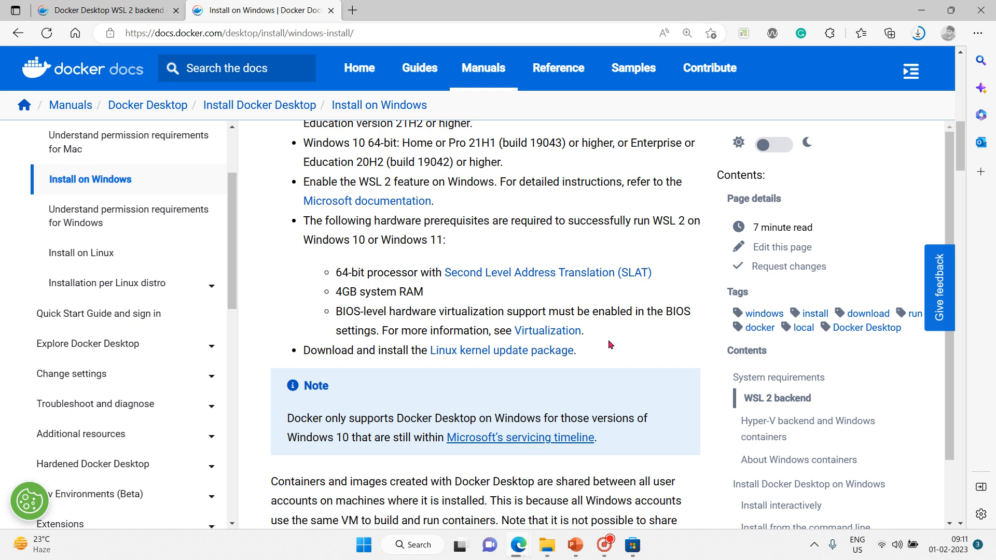
- Read the interactive installation instructions, including the "Use WSL 2 instead of Hyper-V" option and the docker-users group requirement
scroll(608, 343, "down", 1)
scroll(609, 343, "down", 5)
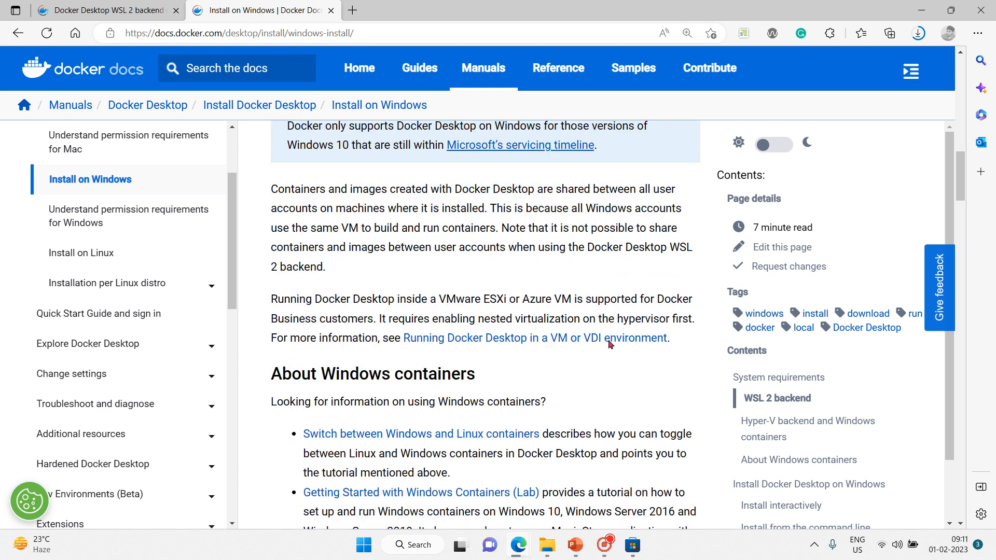
scroll(609, 345, "down", 3)
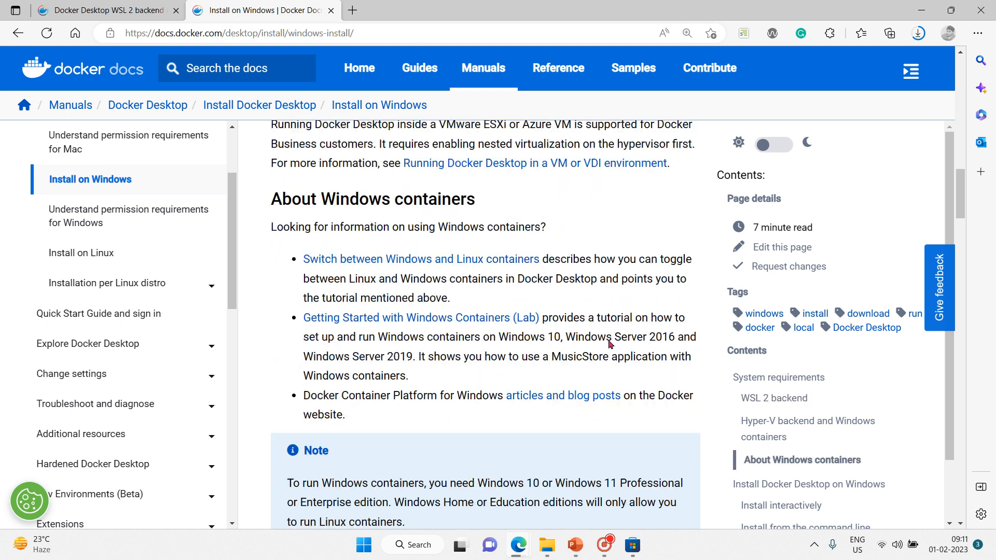
scroll(608, 340, "down", 3)
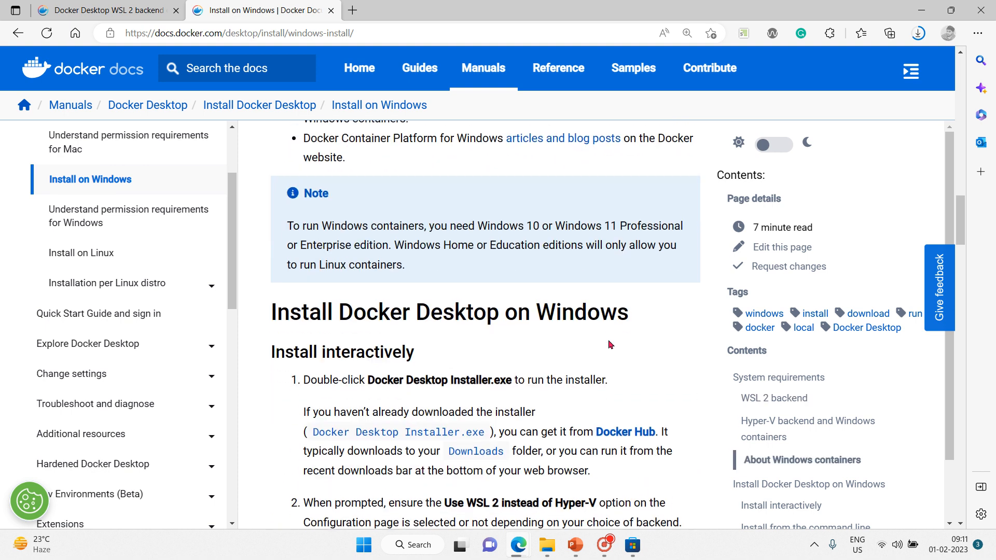
scroll(609, 345, "down", 1)
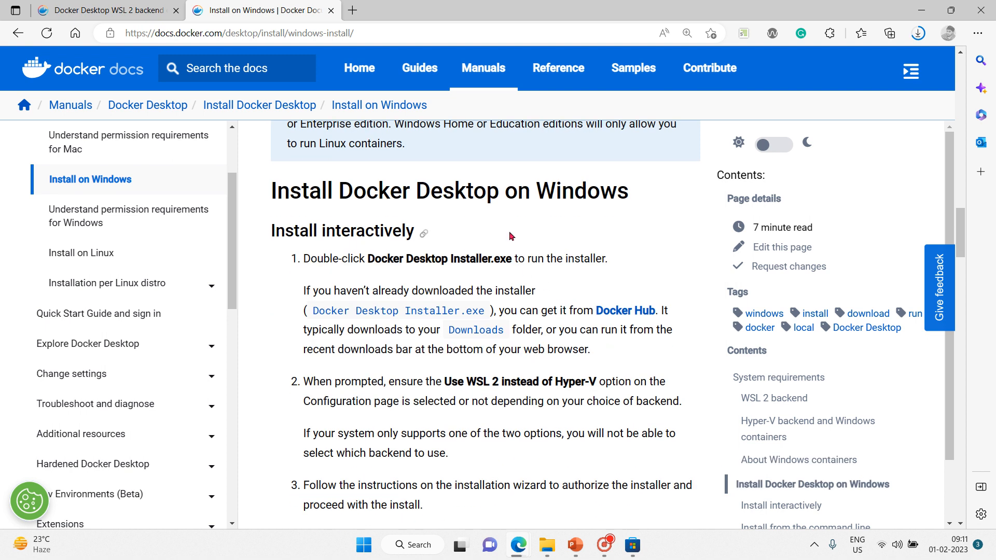
scroll(485, 209, "down", 1)
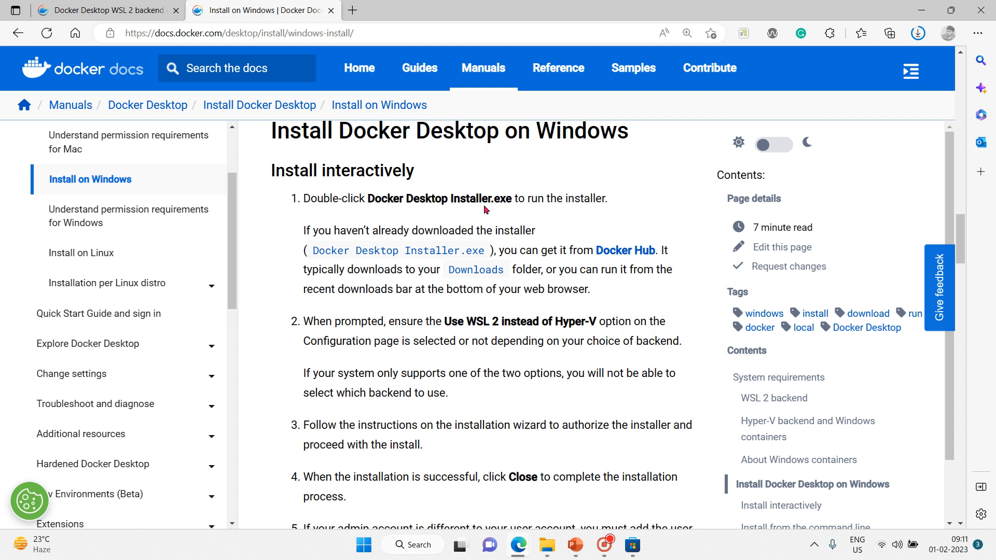
scroll(484, 204, "down", 1)
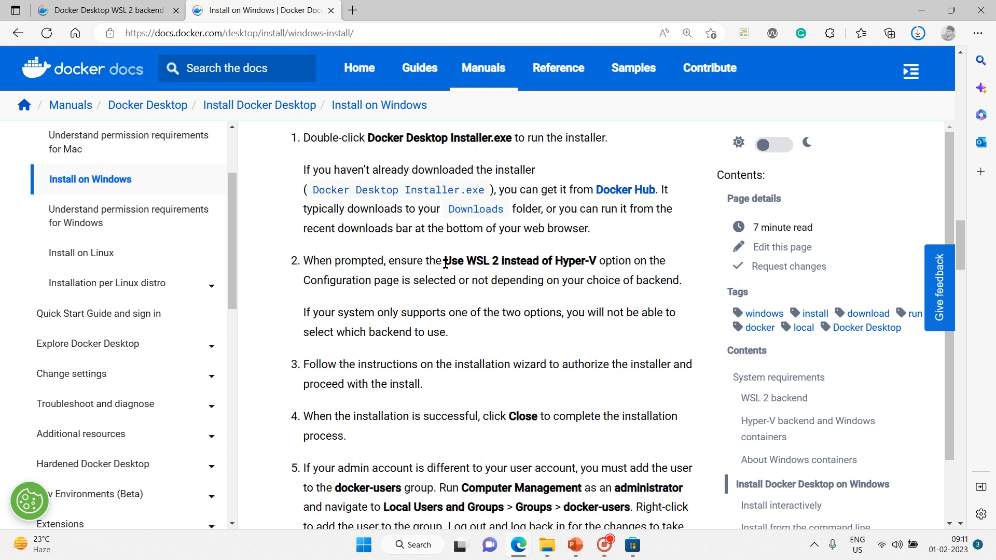
left_click_drag(447, 264, 661, 282)
left_click(571, 317)
scroll(571, 316, "down", 5)
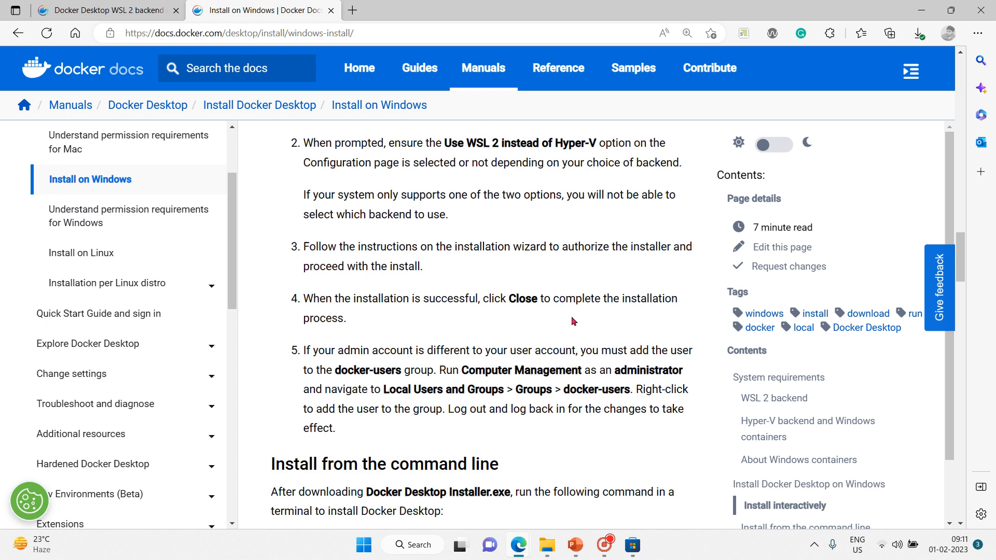
scroll(571, 316, "up", 1)
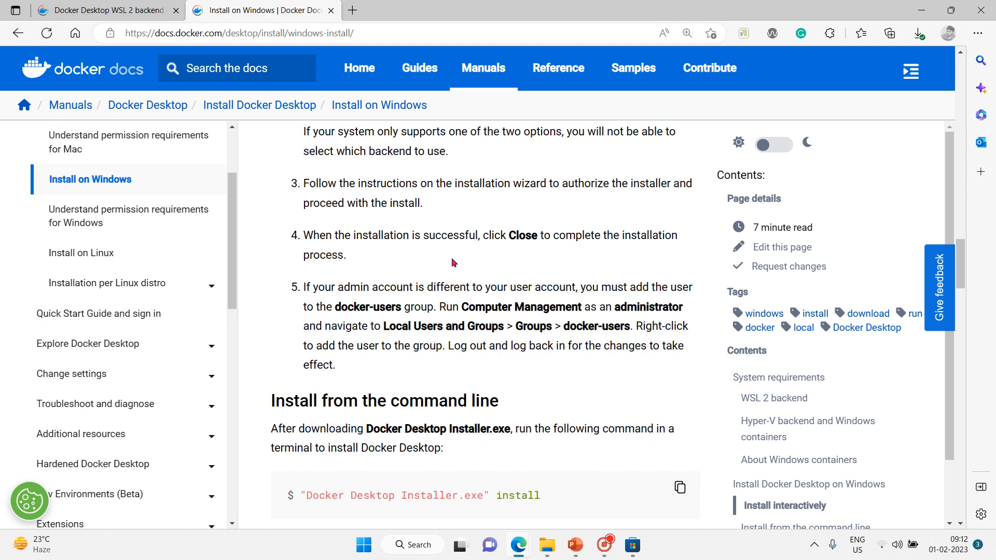
scroll(454, 263, "down", 1)
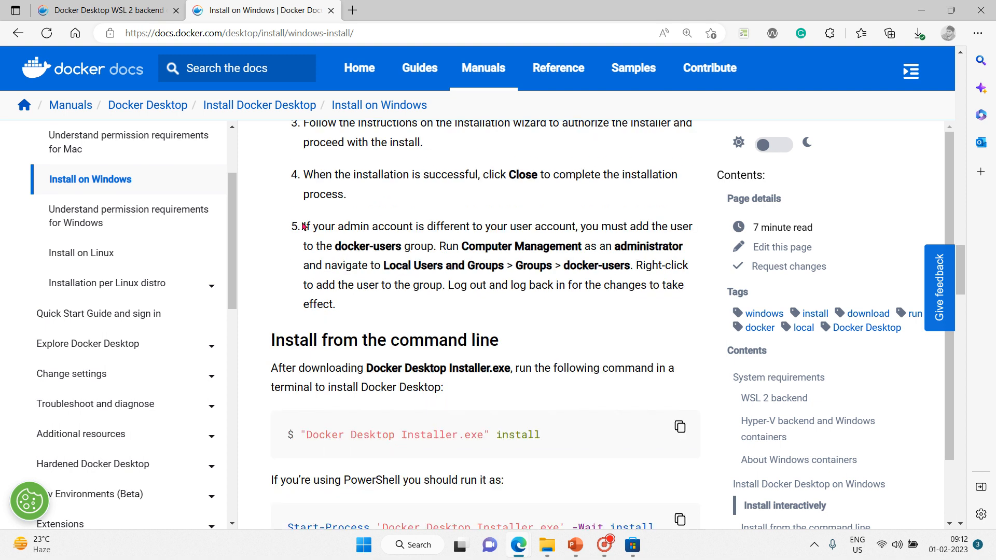
left_click_drag(304, 226, 336, 307)
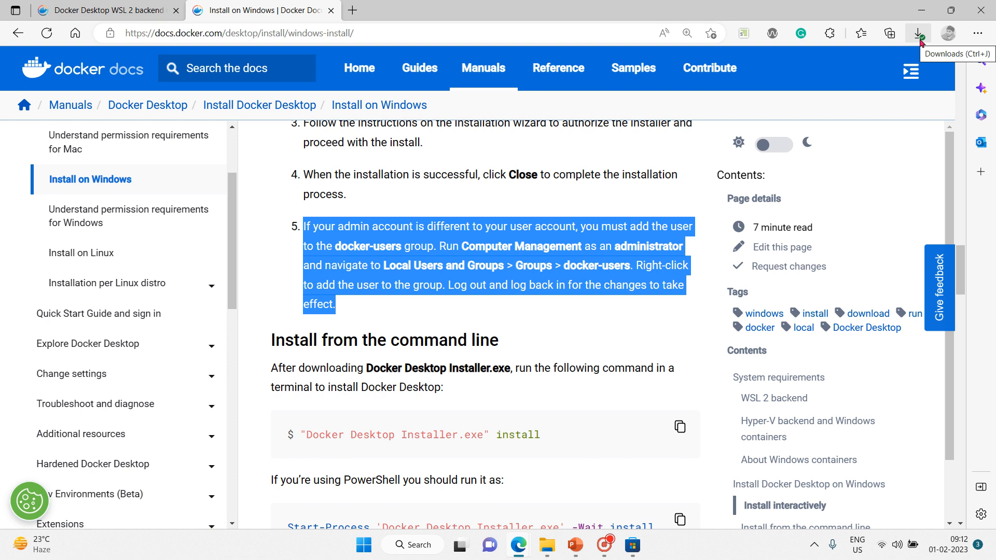
left_click(274, 319)
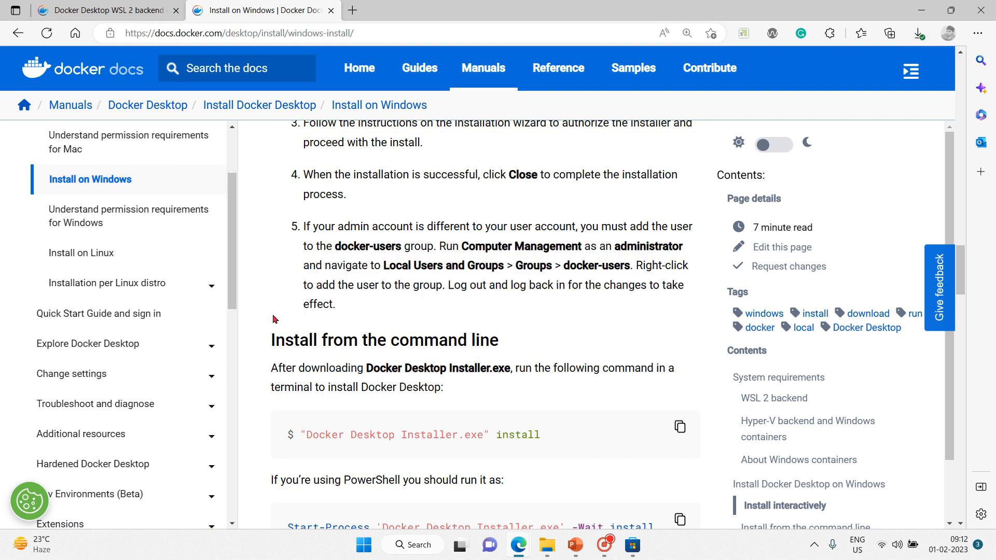
- Examine the command-line installation commands and flags, and return to the docker-users group instruction for differing admin accounts
scroll(274, 319, "down", 2)
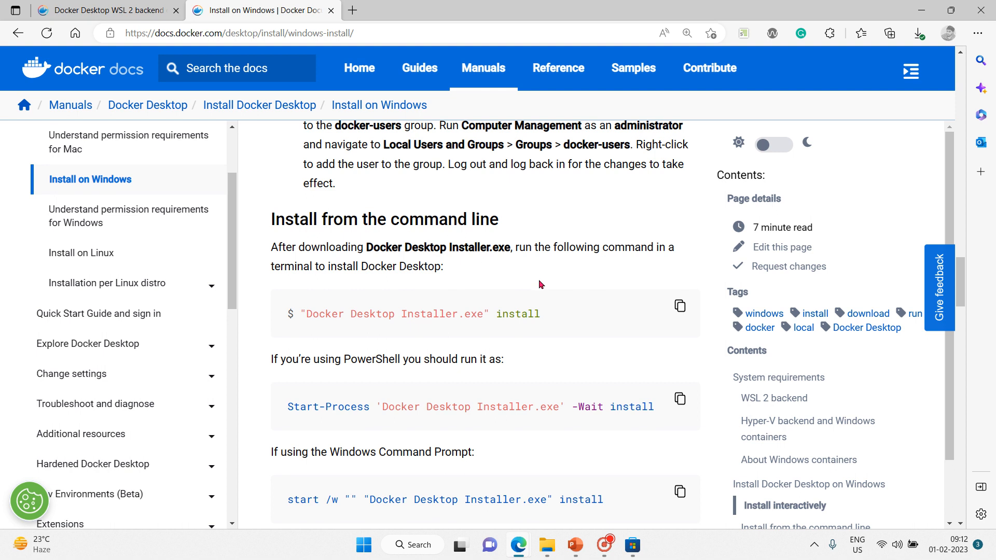
scroll(537, 289, "down", 1)
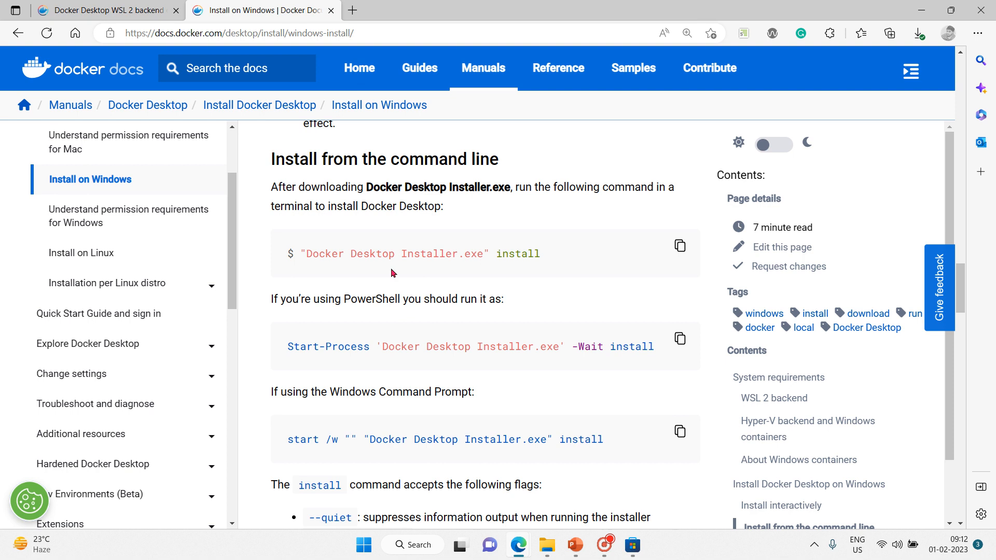
scroll(352, 309, "down", 5)
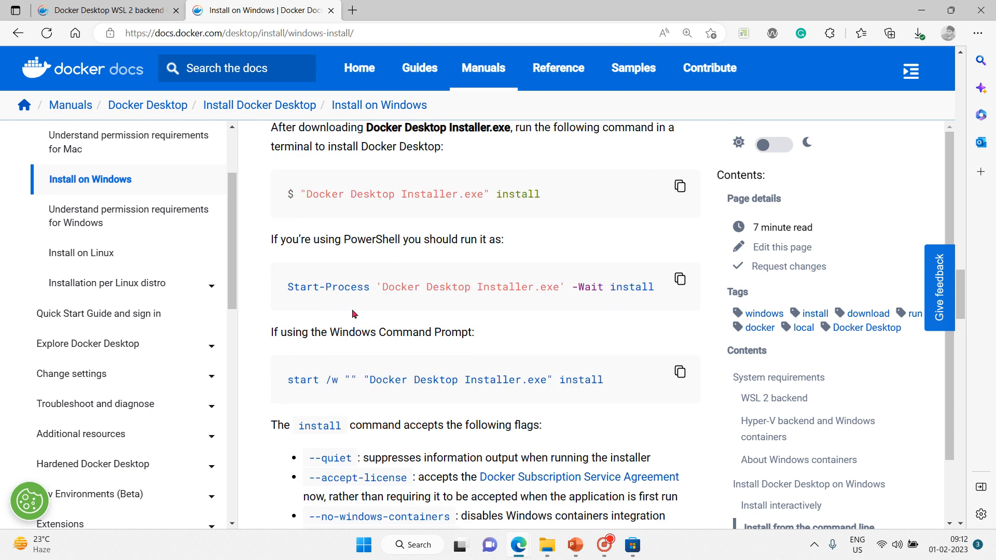
scroll(352, 309, "down", 10)
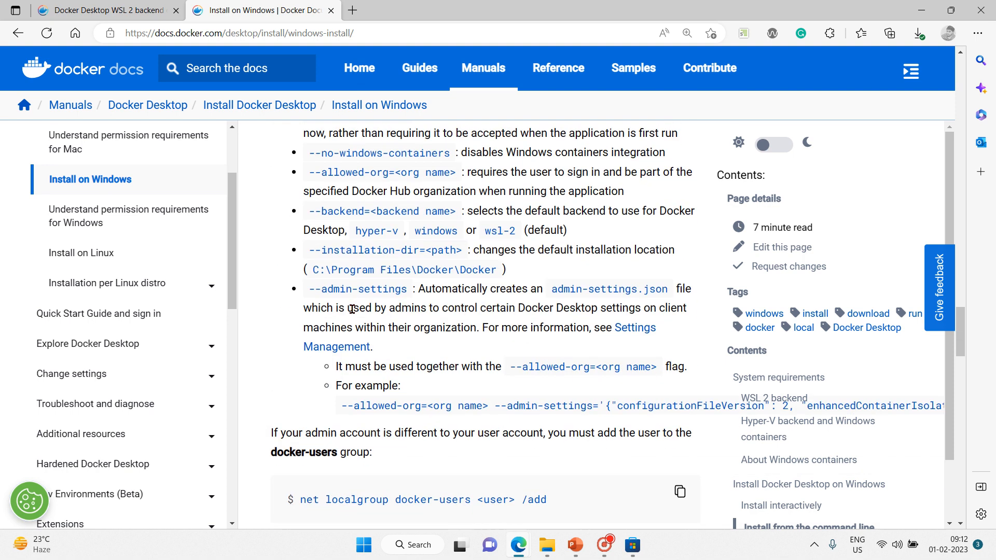
scroll(352, 314, "up", 10)
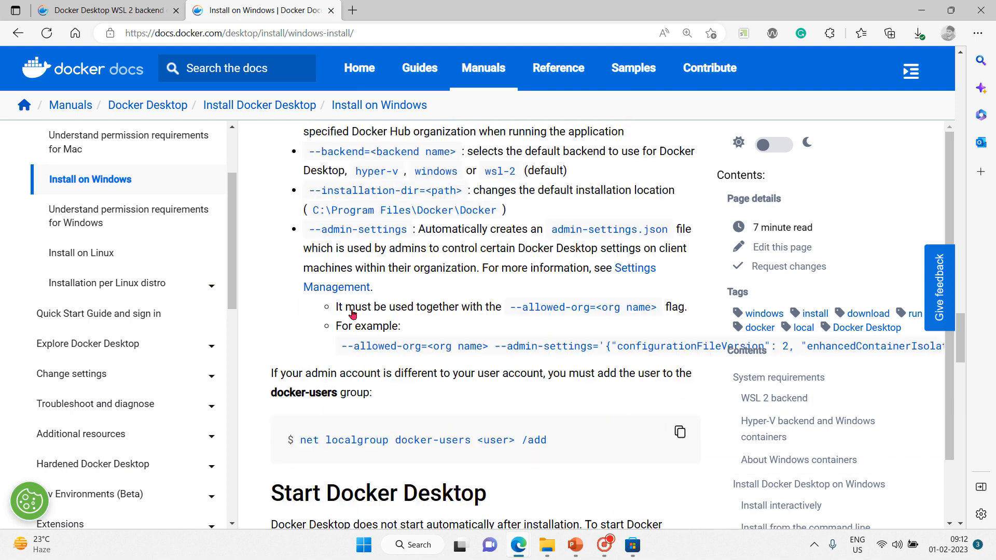
scroll(352, 309, "up", 3)
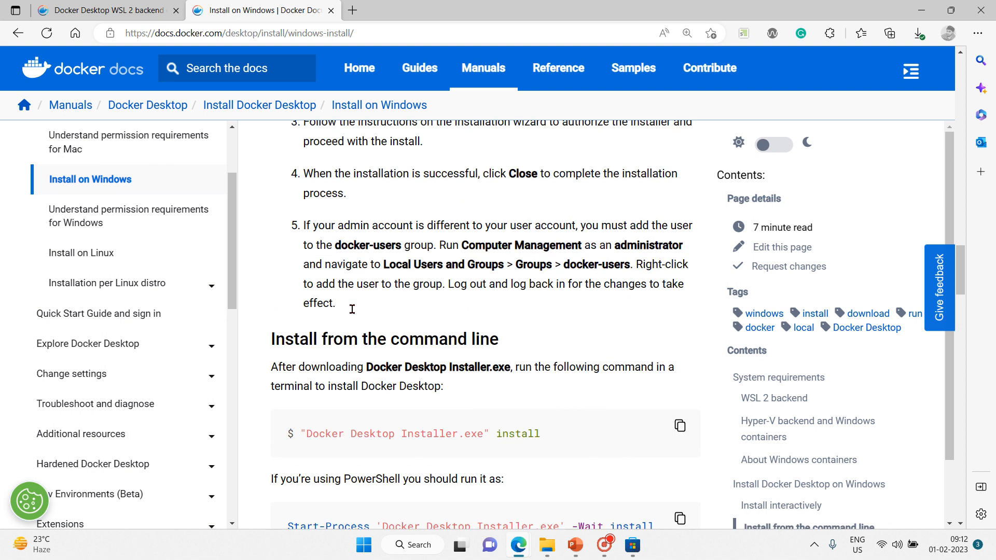
left_click_drag(291, 289, 412, 369)
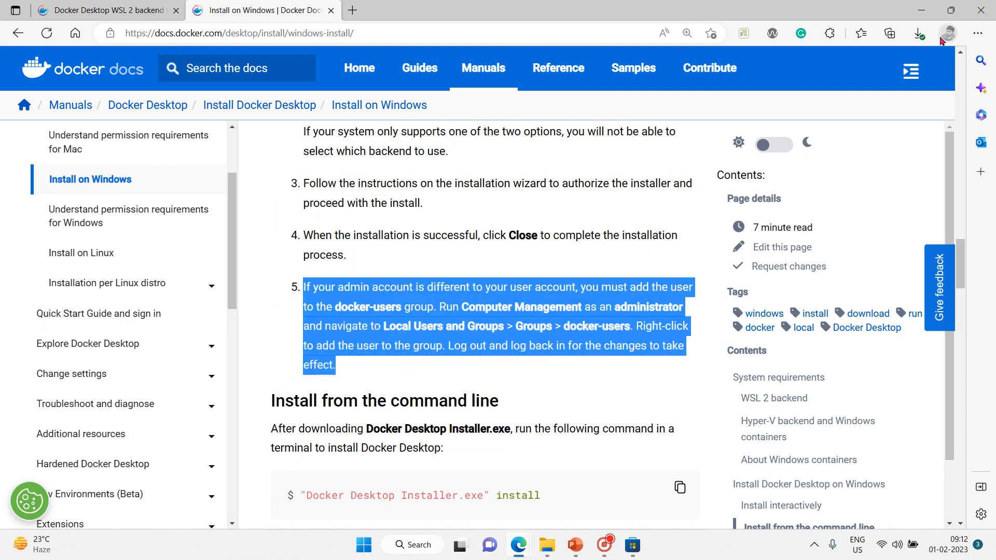
- Open the Downloads folder from the browser's download list, run Docker Desktop Installer, and minimize the folder window
left_click(918, 33)
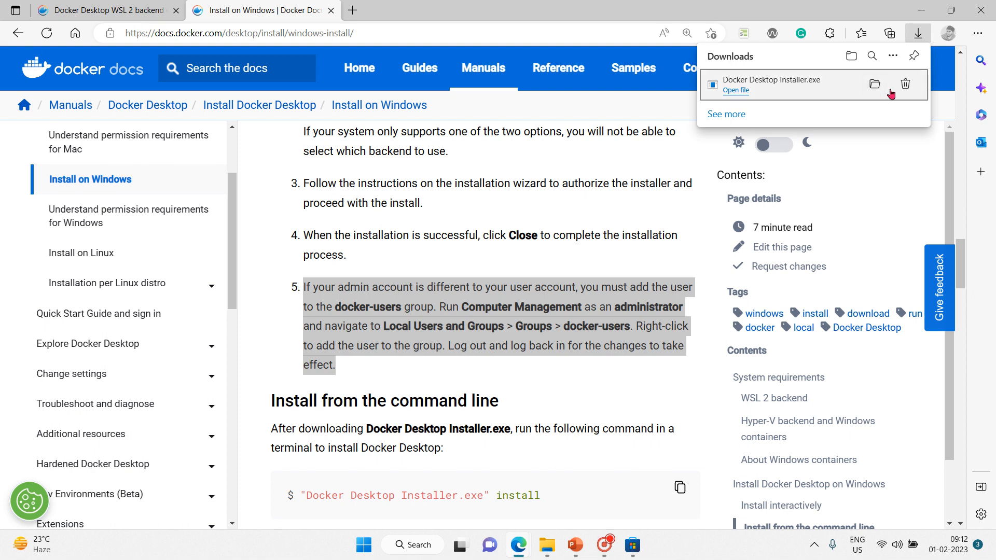
left_click(852, 58)
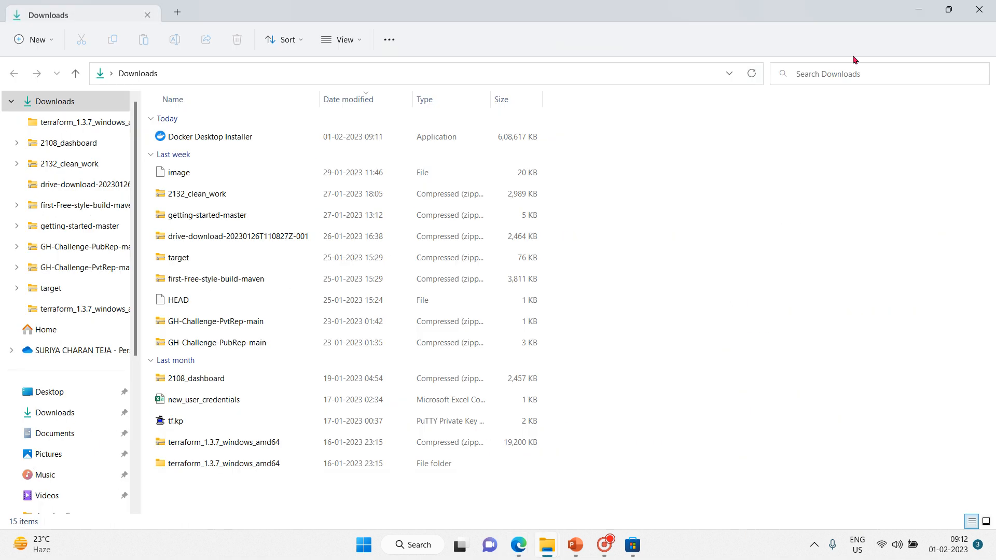
double_click(256, 140)
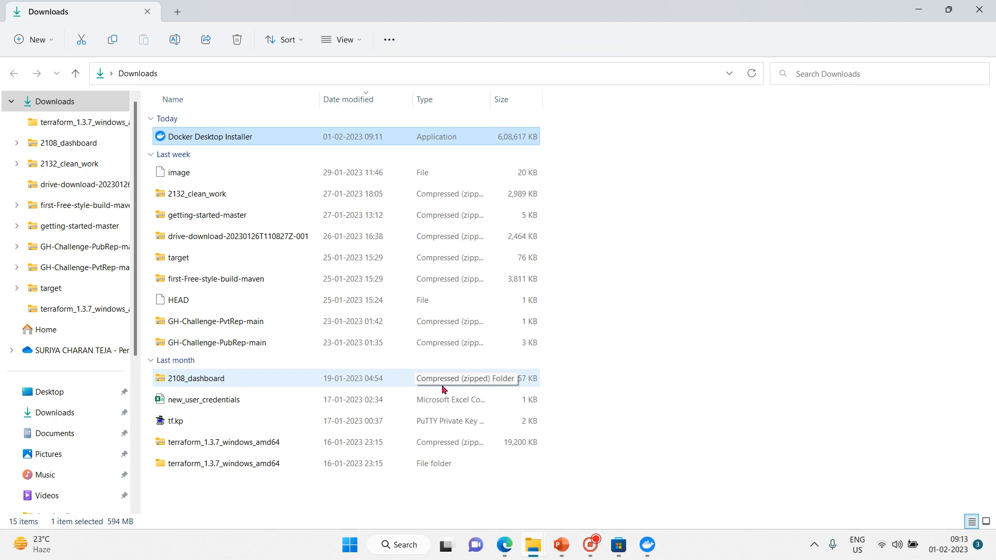
left_click(922, 8)
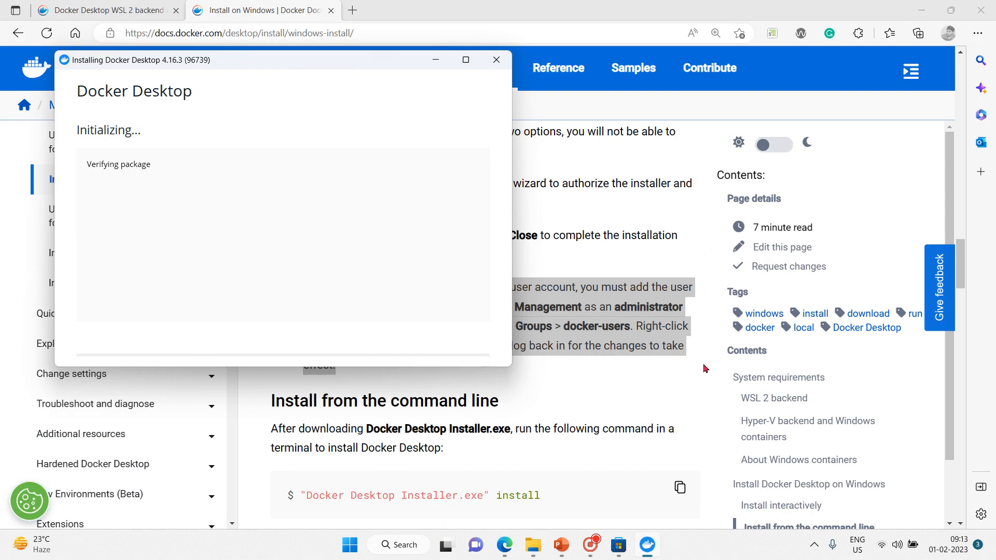
- Bring up the PowerPoint slide show, return to the Docker installer, and accept its configuration with "Add shortcut to desktop" enabled
mouse_move(562, 545)
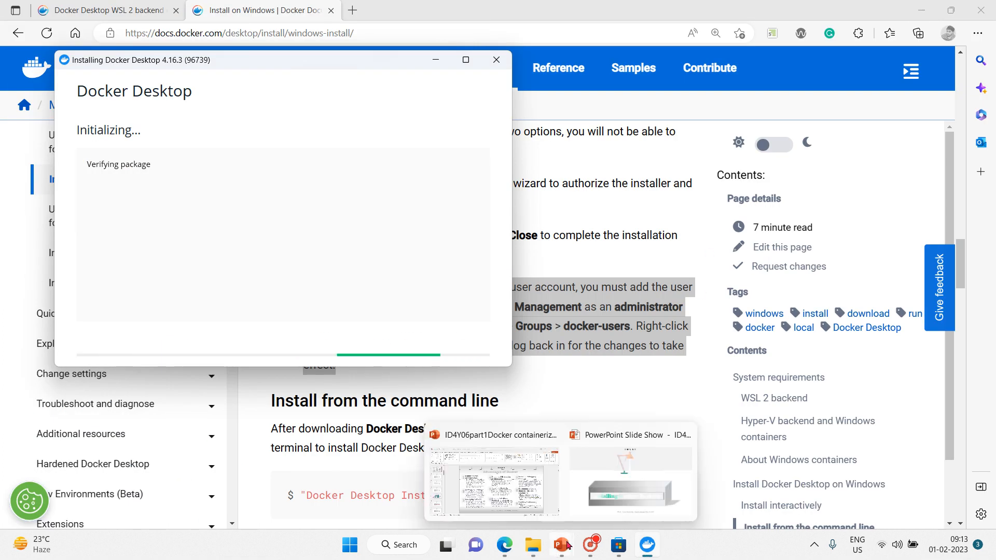
left_click(617, 488)
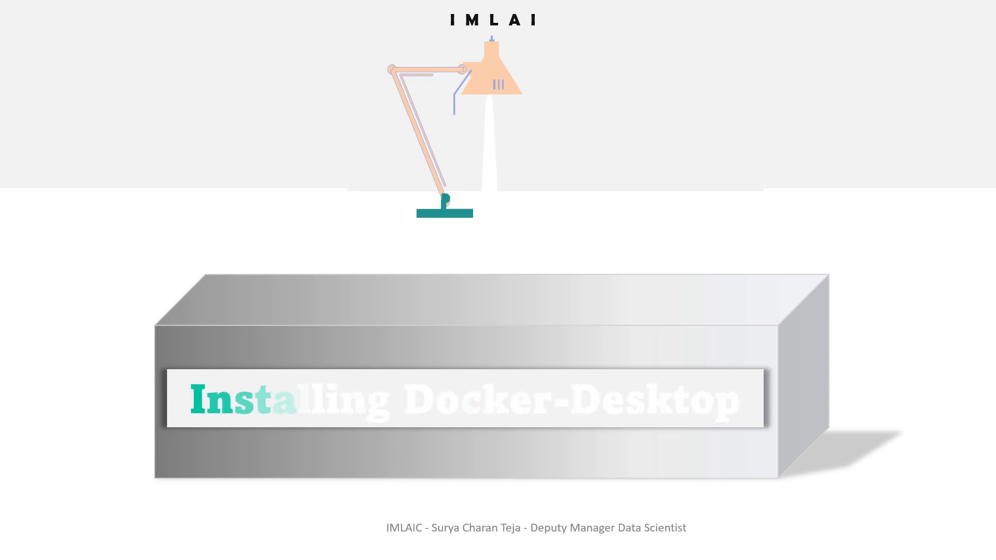
key("super")
mouse_move(625, 555)
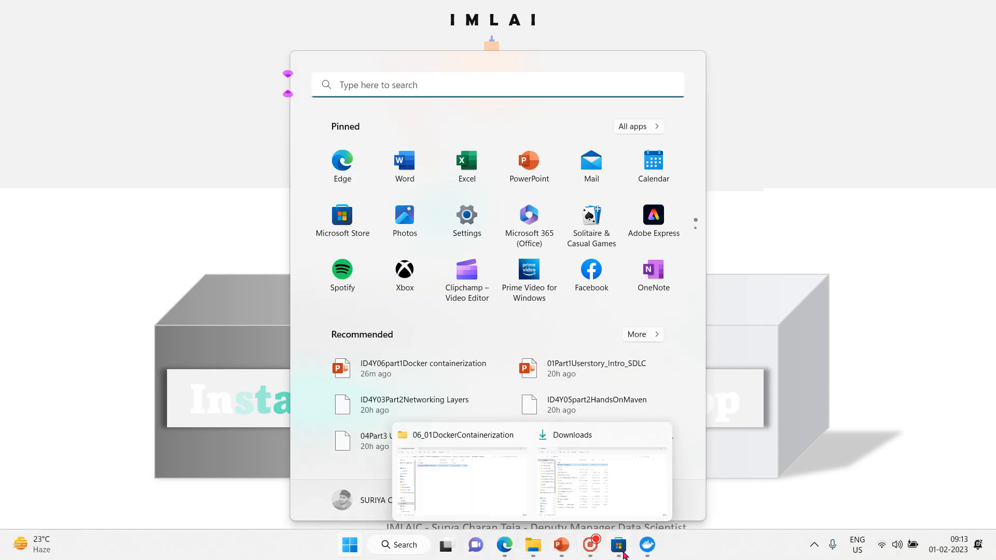
left_click(655, 547)
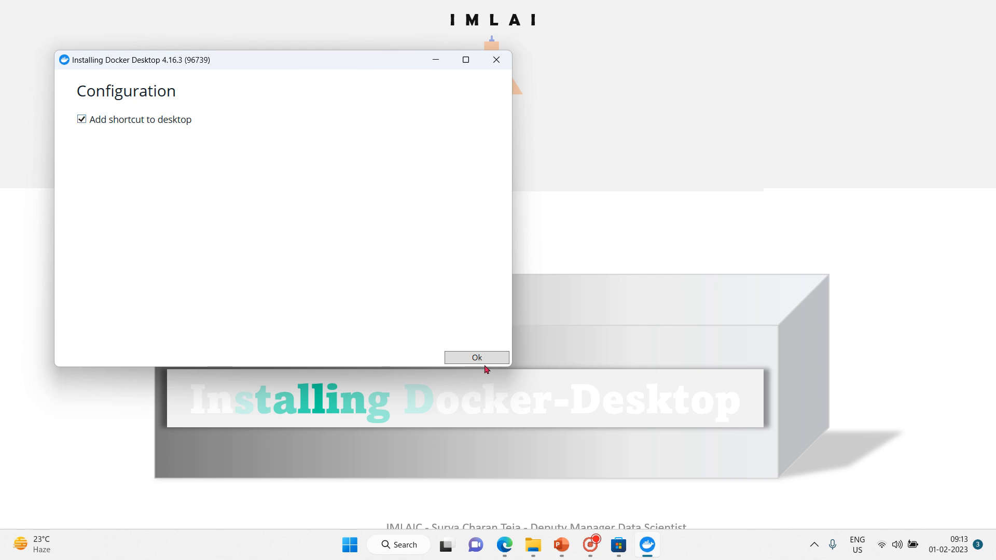
left_click(477, 358)
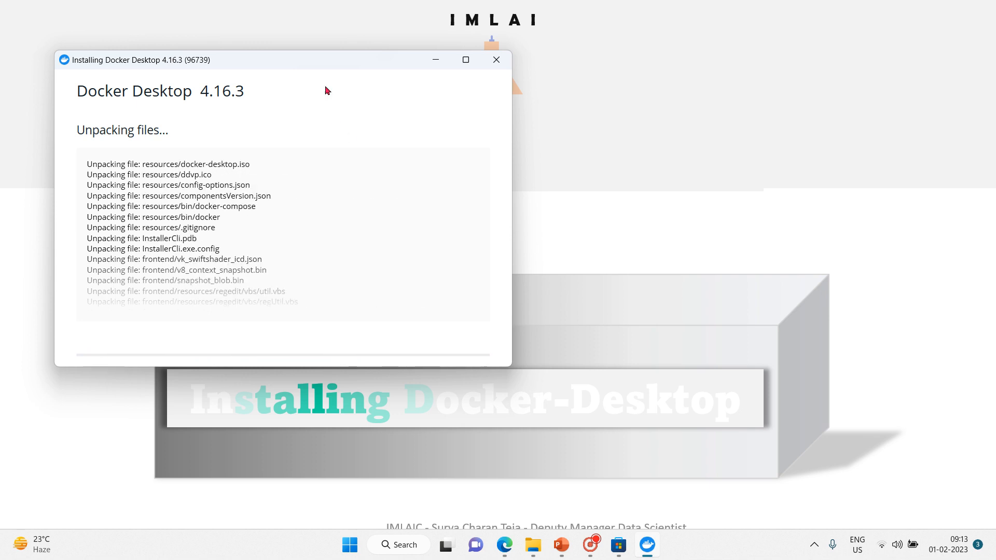
- Reposition the Docker installer window over the slide, let the installation finish, and close the installer
left_click_drag(316, 68, 501, 50)
left_click(621, 42)
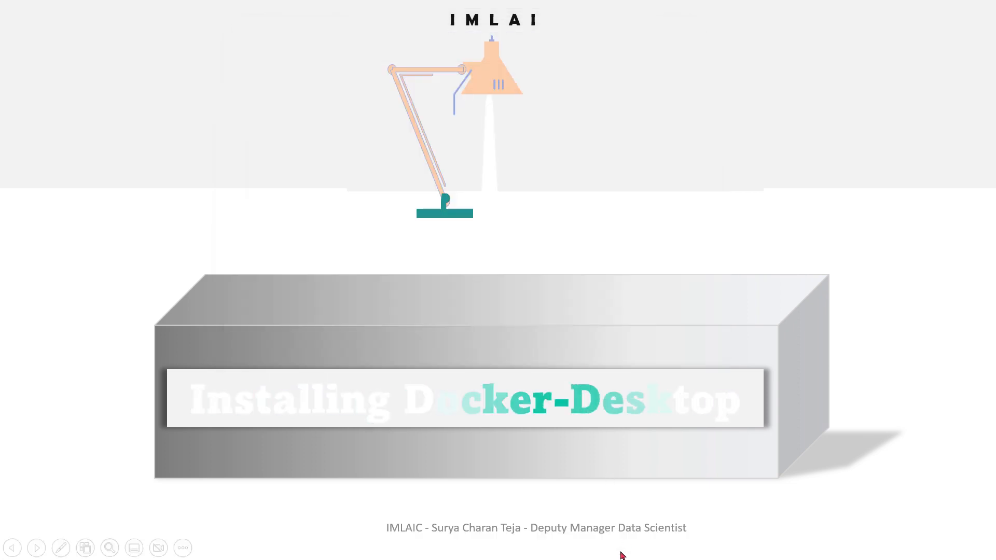
key("super")
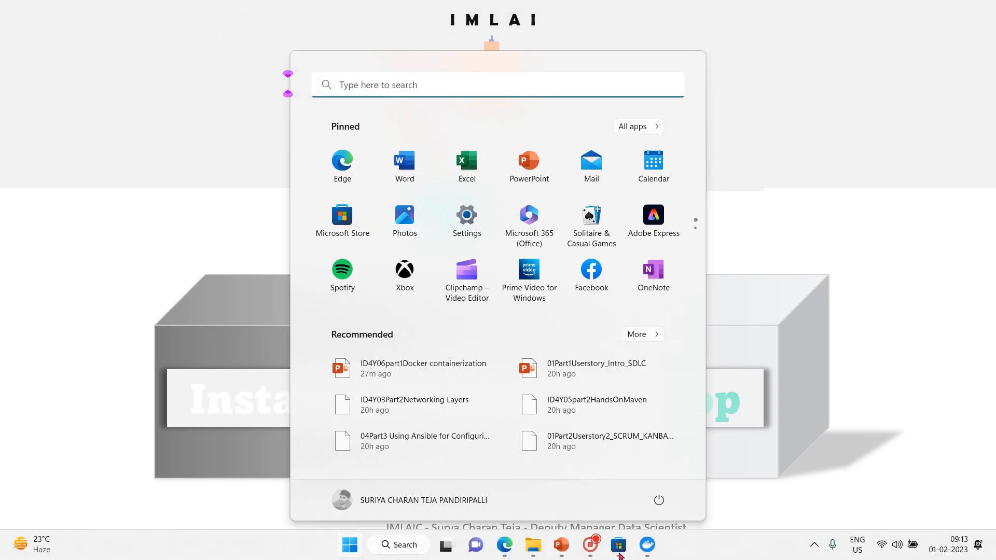
left_click(648, 545)
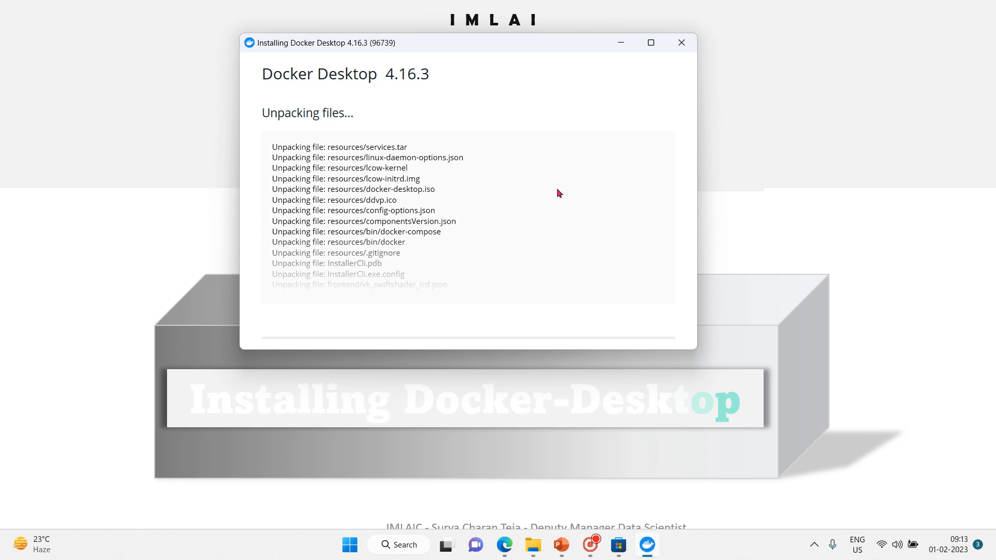
left_click_drag(522, 45, 538, 63)
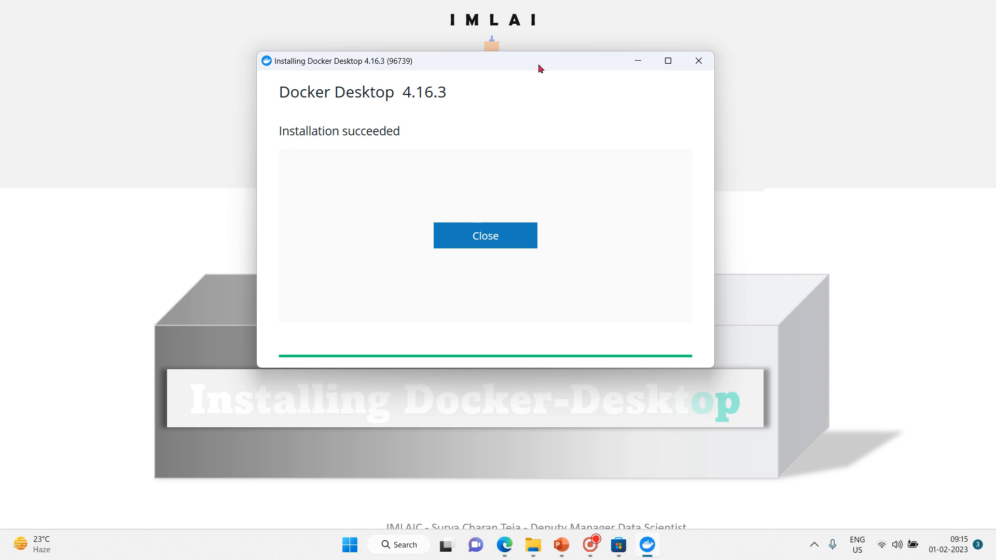
left_click(481, 244)
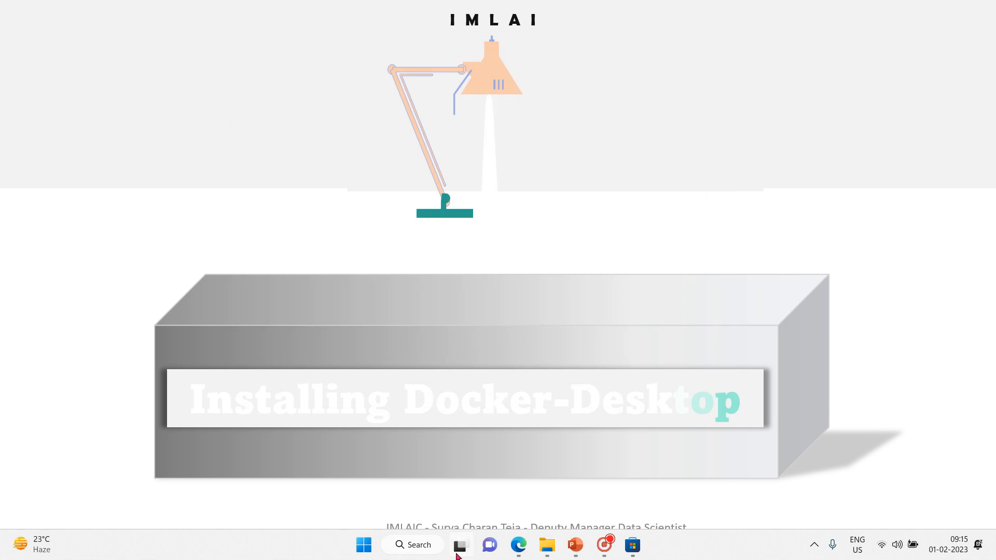
- Search Windows for Docker Desktop, run it as administrator, and try to accept the Docker Subscription Service Agreement
left_click(414, 544)
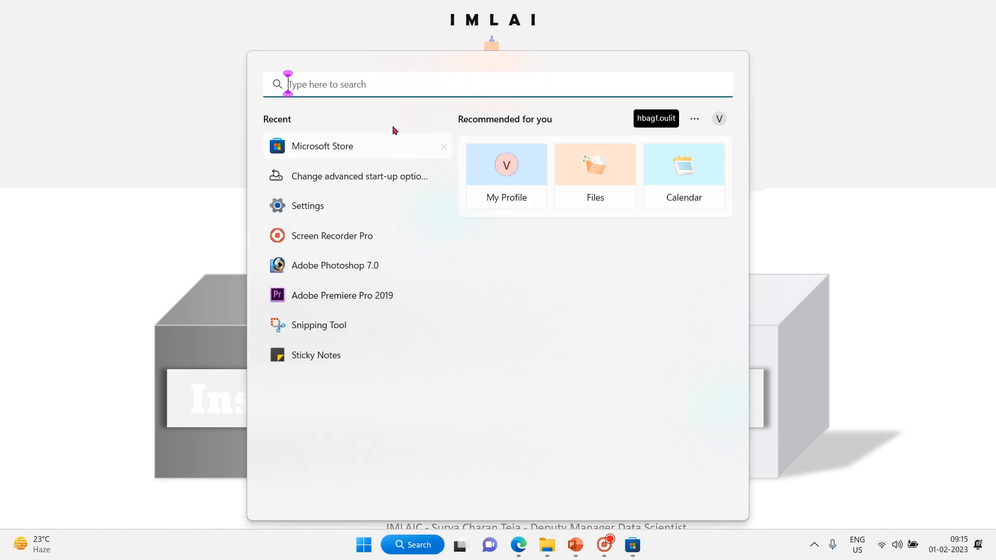
type("do")
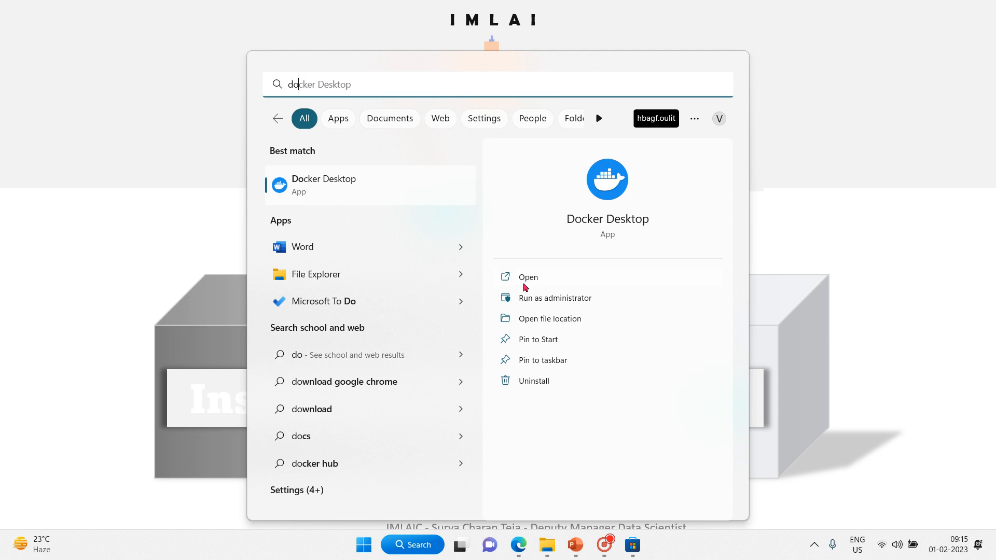
left_click(538, 301)
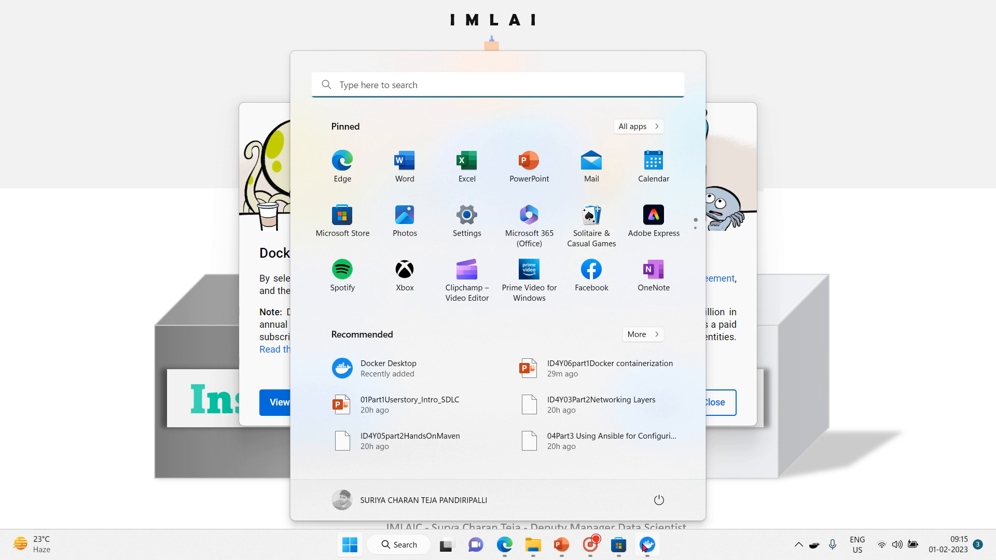
left_click(643, 547)
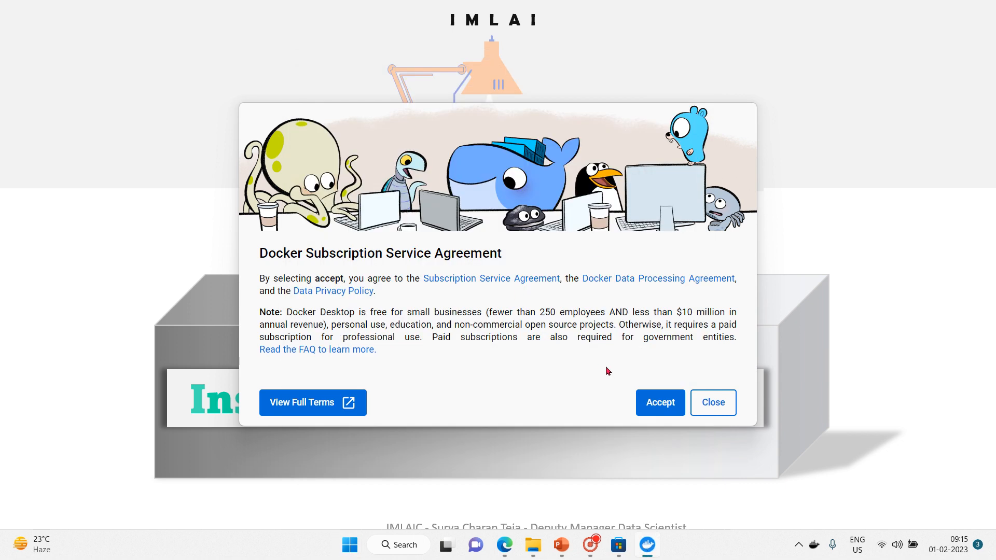
left_click(655, 403)
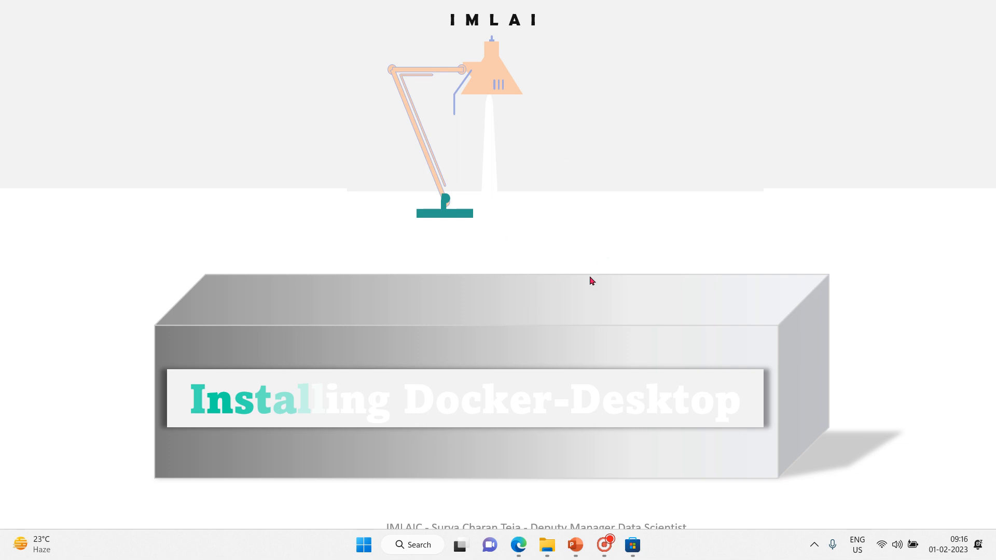
- Relaunch Docker Desktop from the recent apps in Windows search
left_click(601, 265)
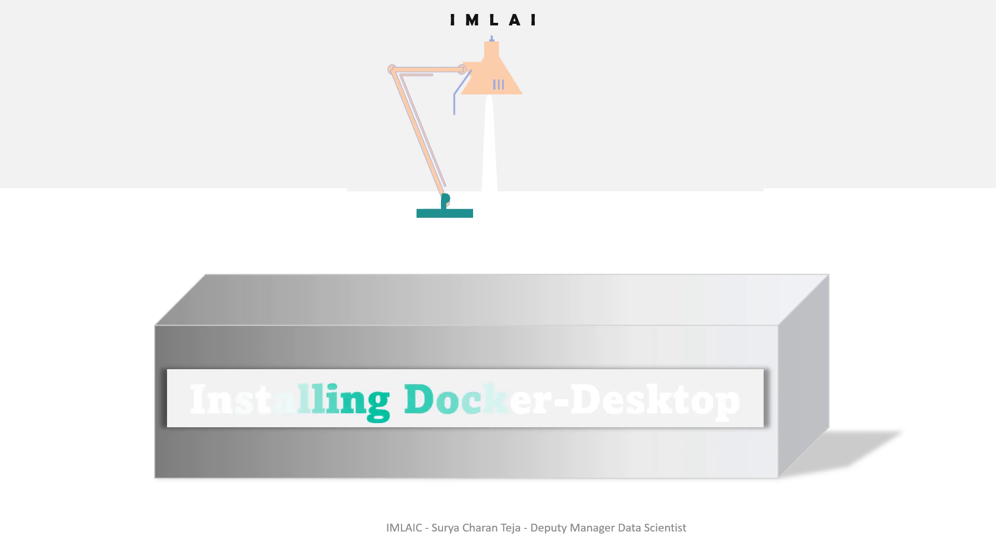
key("super")
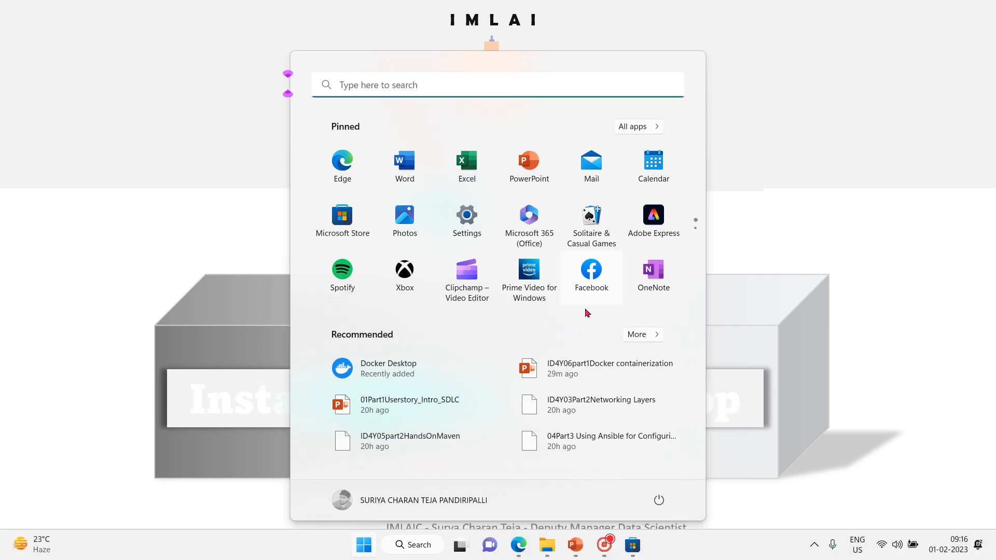
left_click(428, 549)
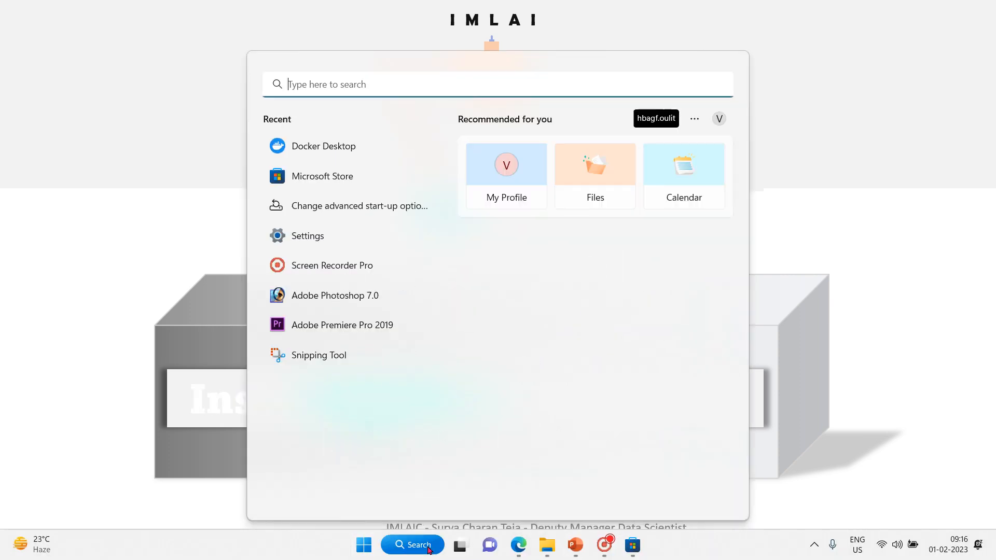
left_click(357, 154)
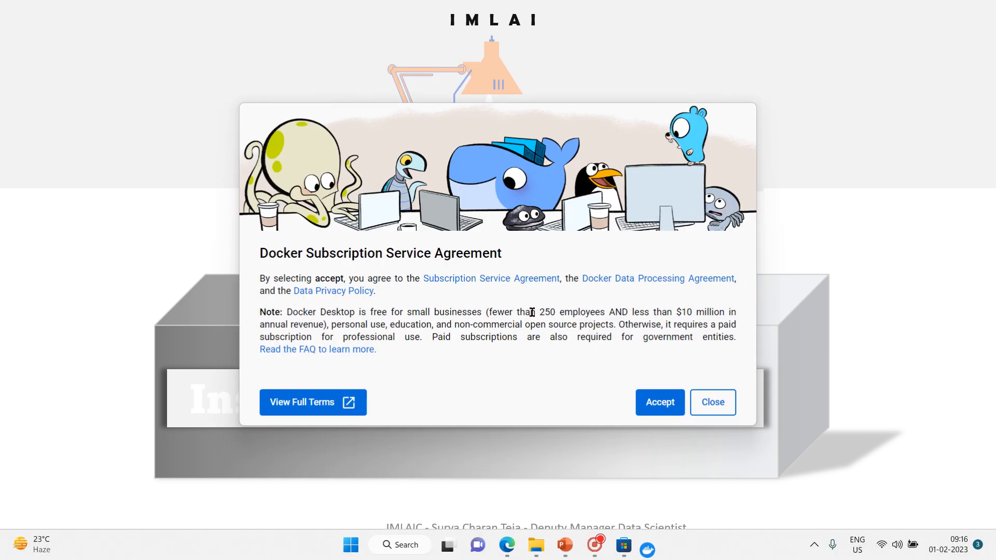
- View the full subscription terms in Word, and close the license and the other recovered documents, saving linkedin_resume_post
left_click(322, 408)
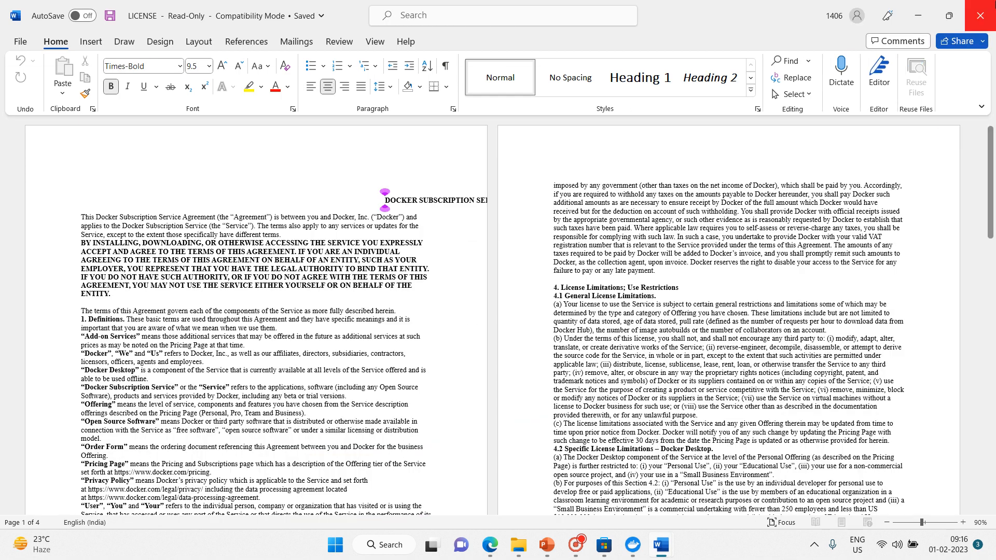
left_click(988, 4)
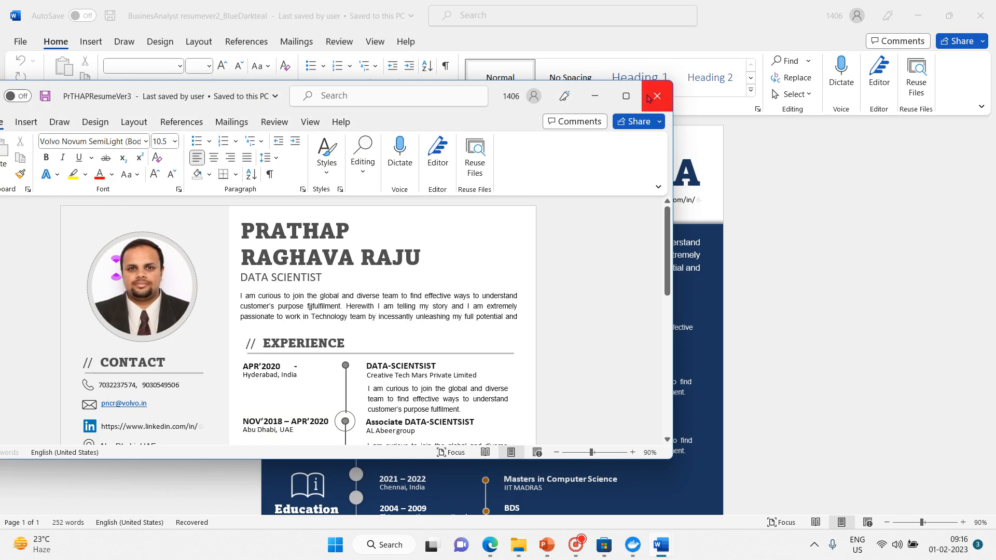
left_click(655, 93)
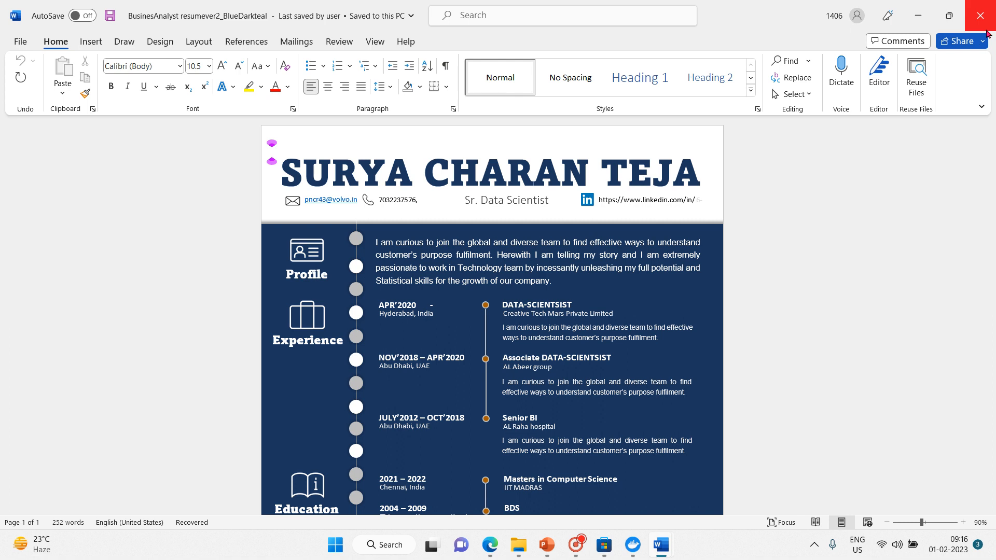
left_click(981, 15)
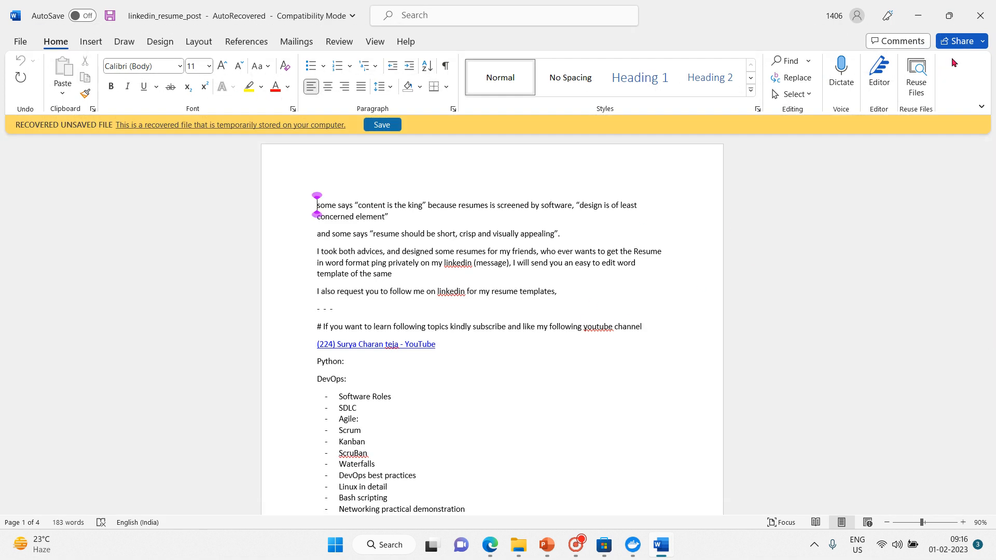
left_click(981, 18)
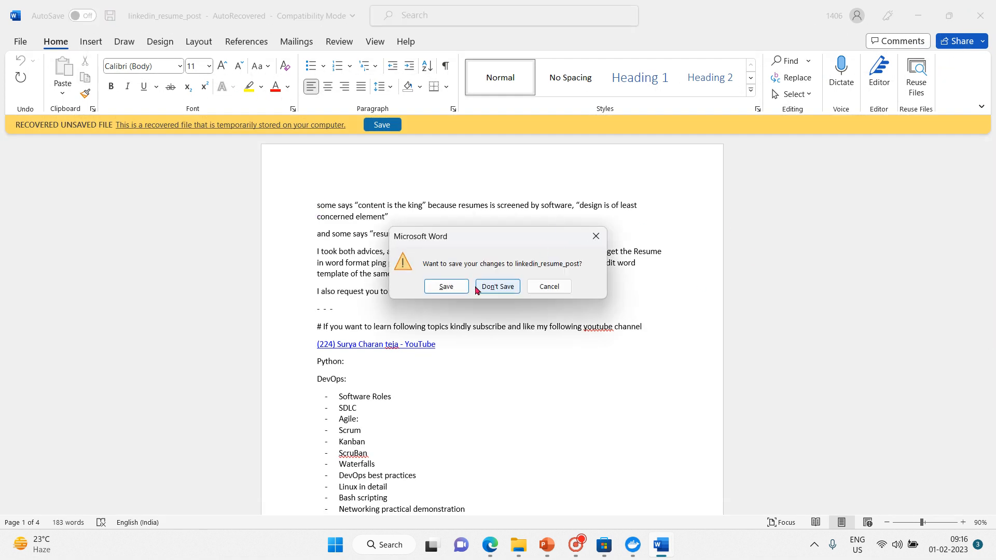
left_click(444, 285)
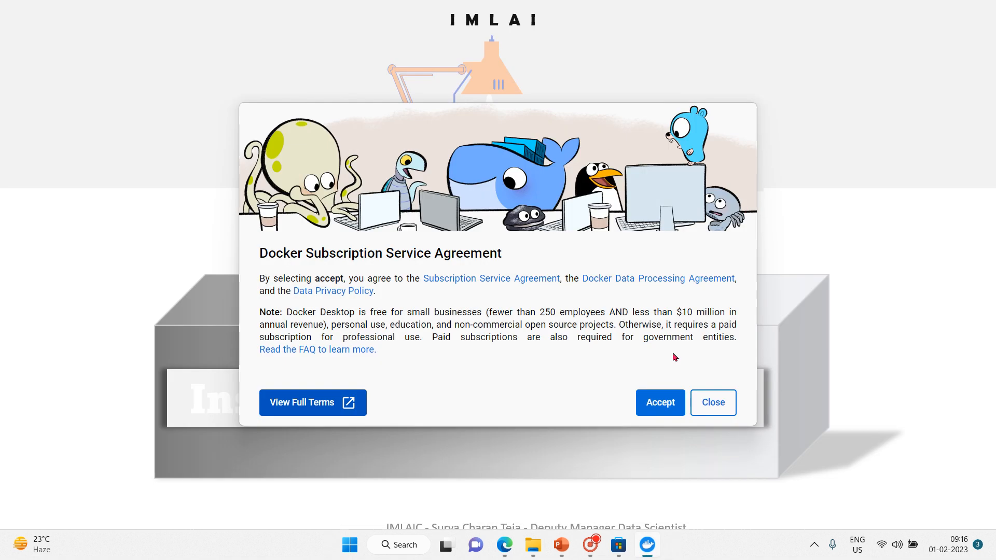
- View the full Docker subscription terms again, close the license document, and accept the Docker Subscription Service Agreement
left_click(349, 409)
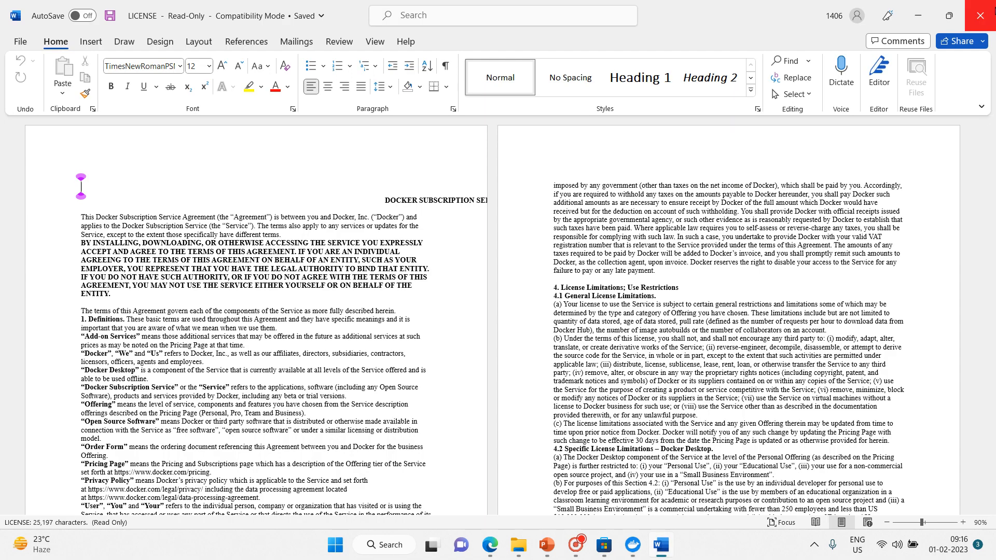
left_click(994, 10)
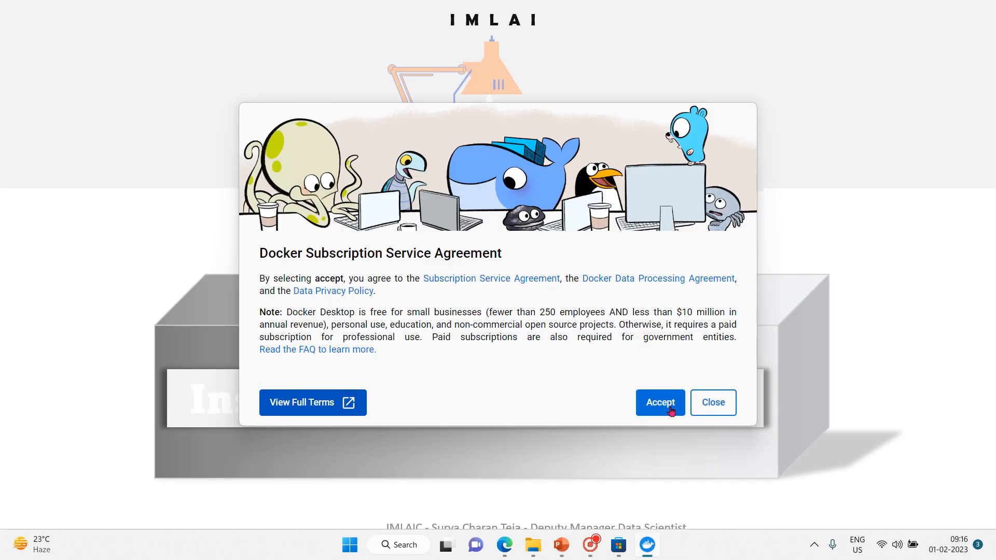
left_click(670, 409)
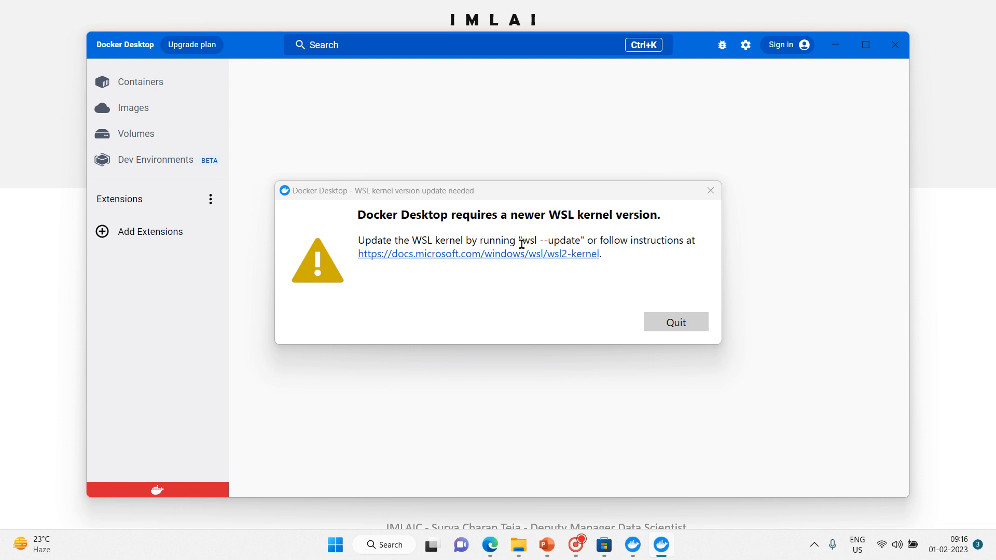
- Copy the "wsl --update" command from the WSL kernel version update dialog
left_click_drag(522, 240, 560, 240)
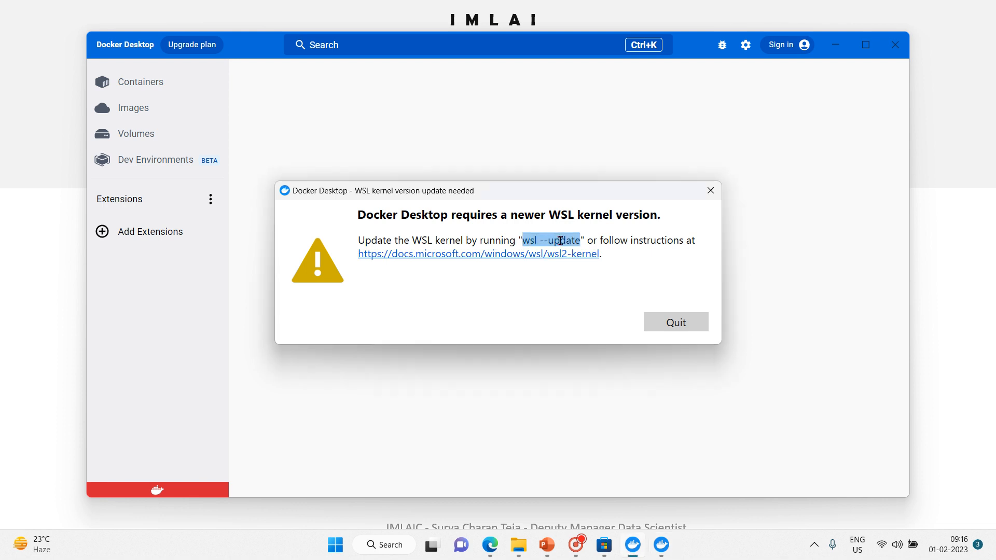
right_click(562, 240)
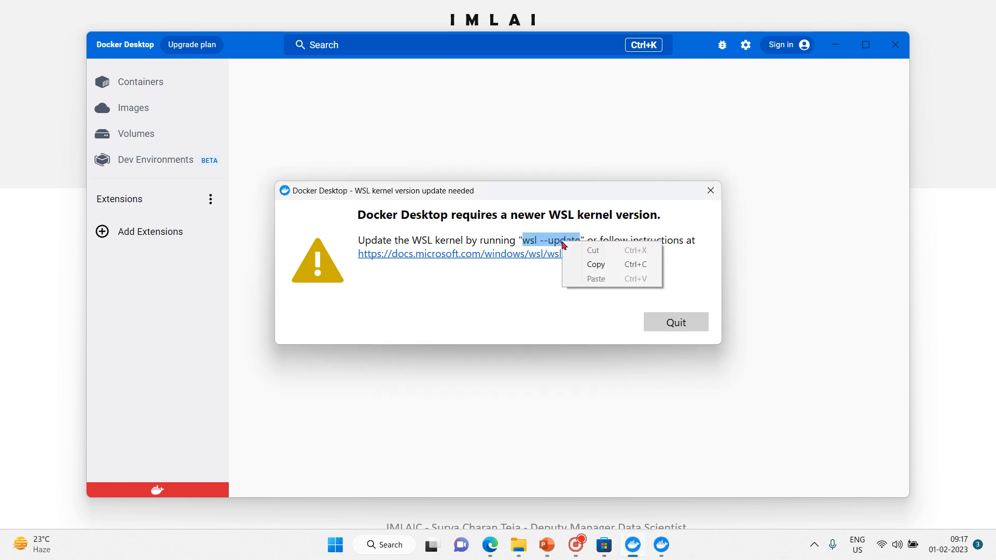
left_click(614, 263)
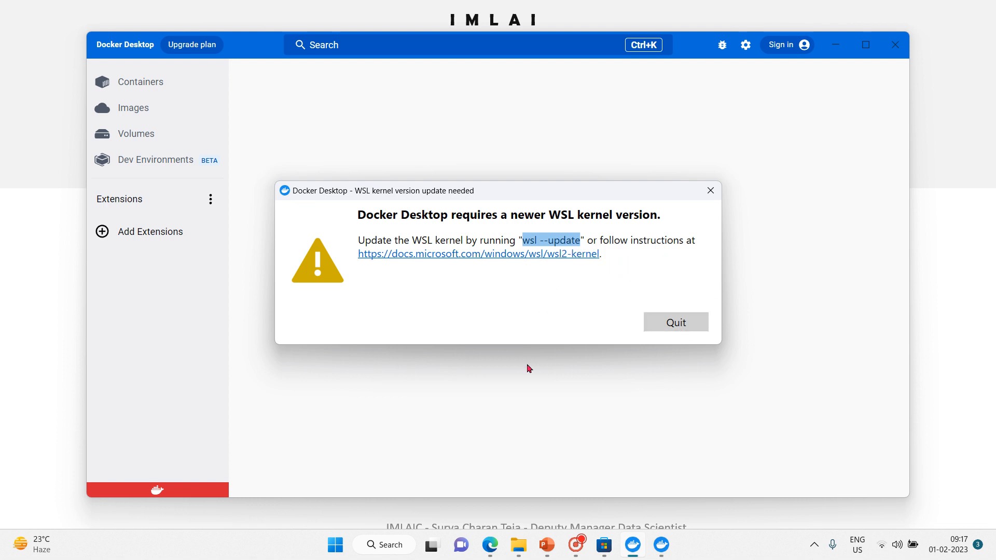
- Open Windows PowerShell as administrator and move the WSL kernel update dialog clear of its command prompt
left_click(400, 546)
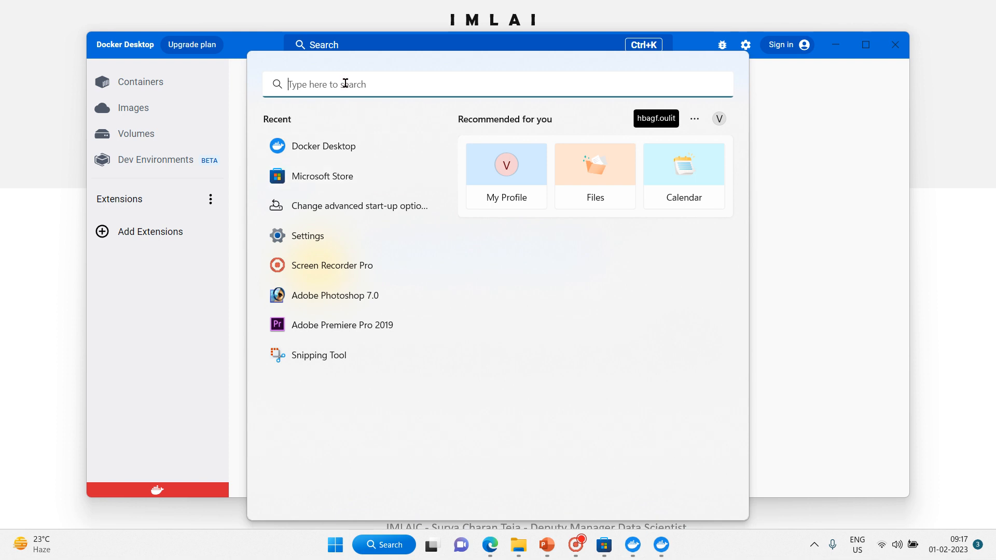
type("win")
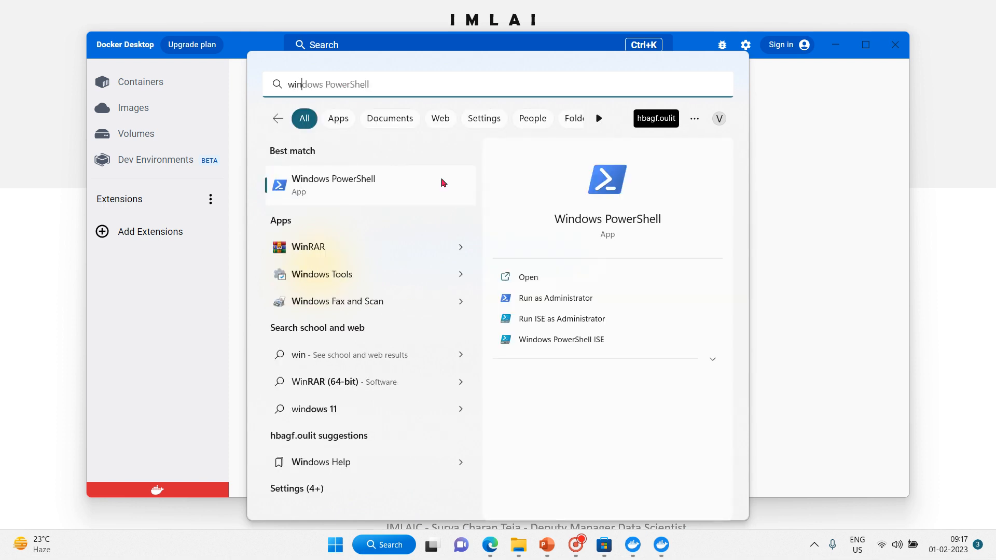
left_click(557, 299)
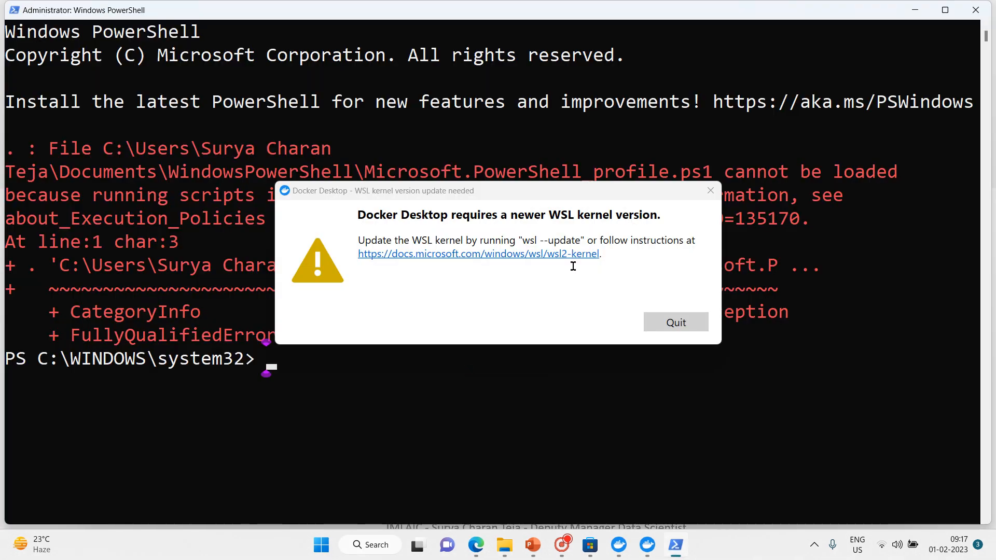
left_click(588, 414)
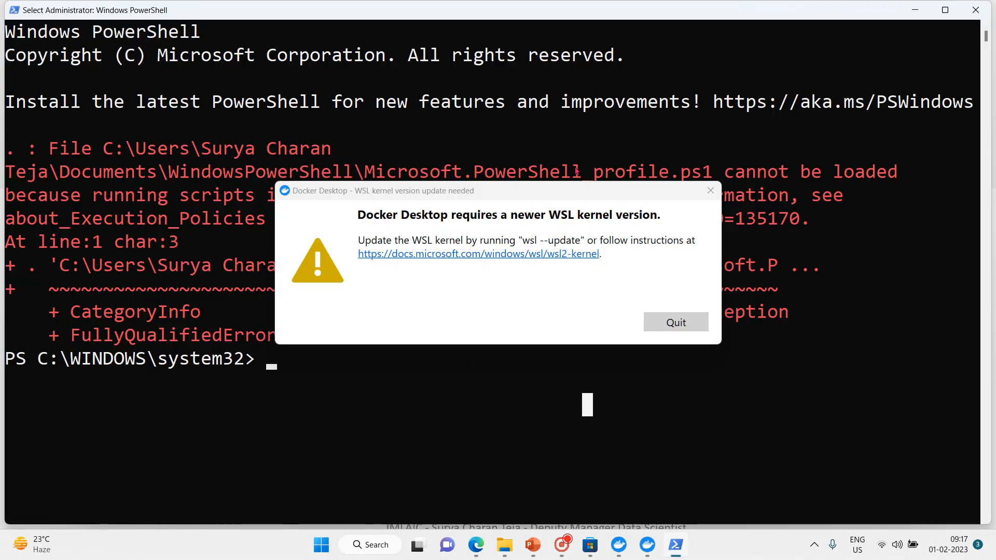
left_click_drag(579, 186, 581, 20)
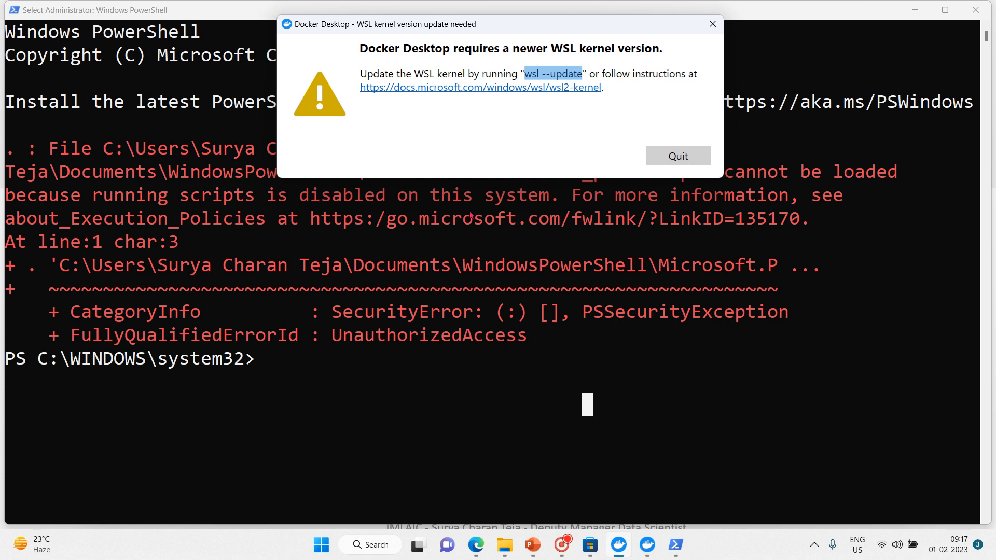
left_click(378, 356)
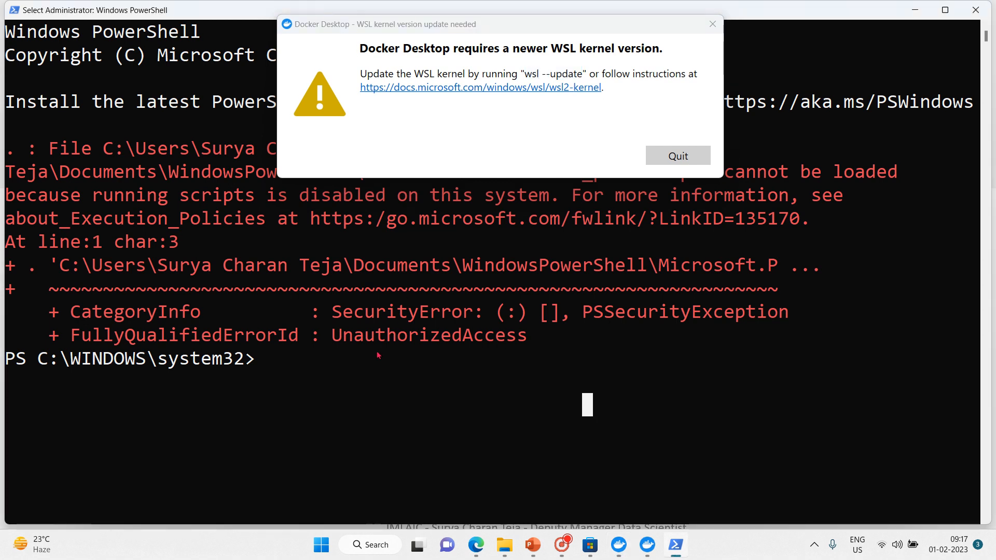
left_click(307, 363)
type("clear")
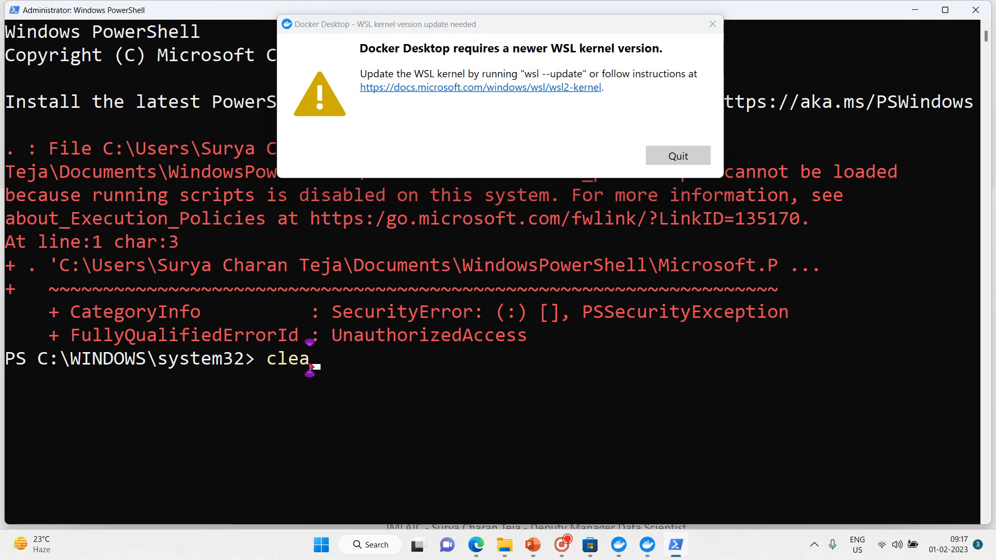
key("BackSpace")
key("BackSpace")
key("BackSpace")
key("BackSpace")
key("BackSpace")
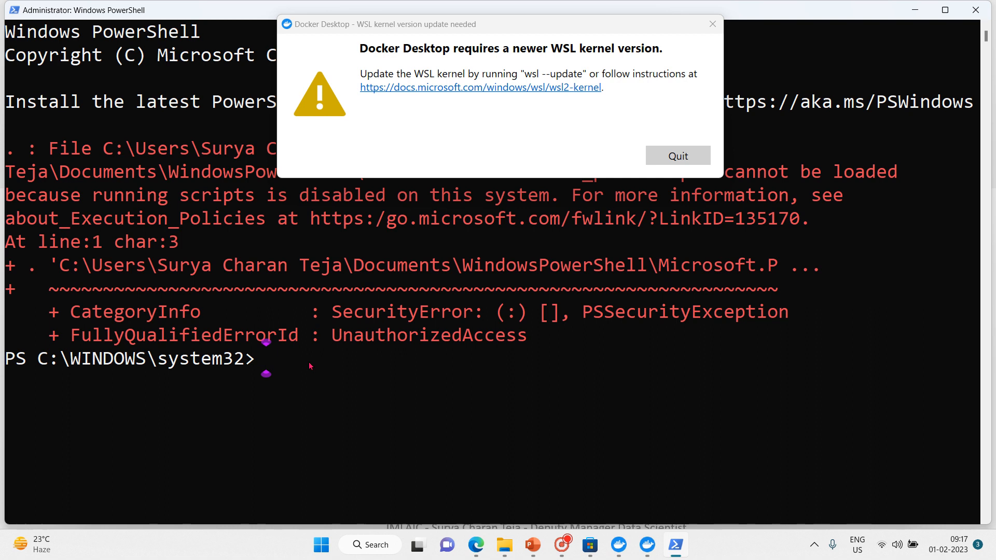
- Run the copied "wsl --update" command in PowerShell
key("ctrl+v")
key("Return")
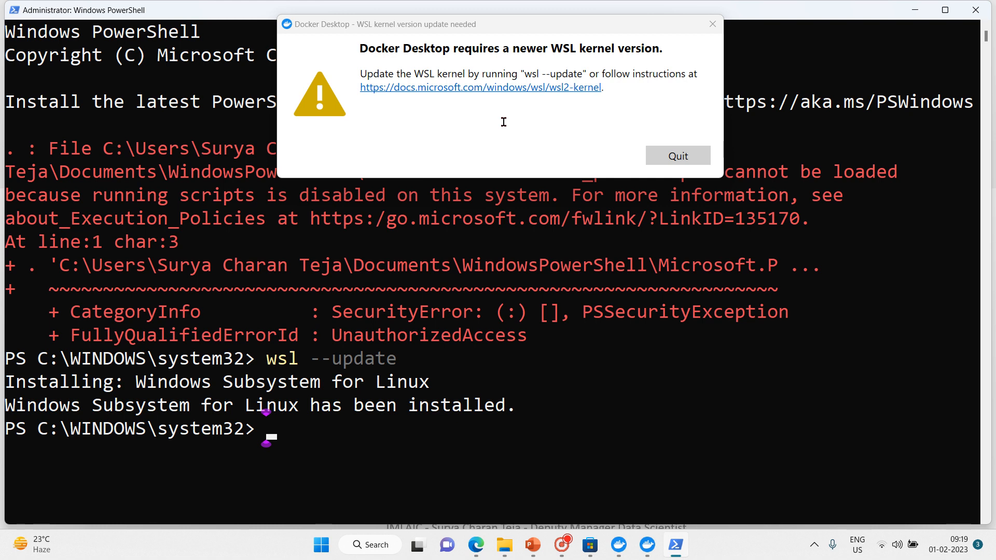
- Switch to the Microsoft Store and quit the WSL kernel version update dialog covering it
mouse_move(597, 545)
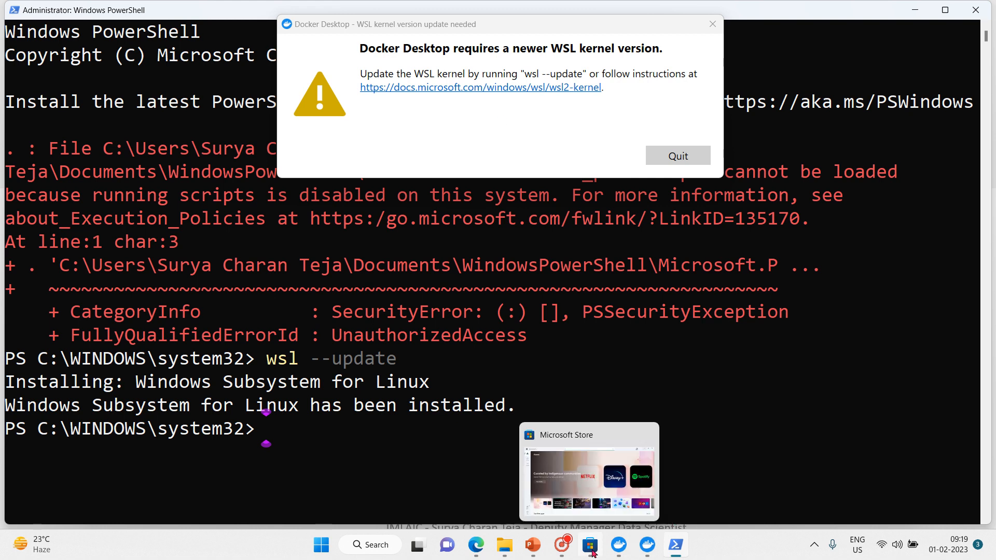
left_click(588, 483)
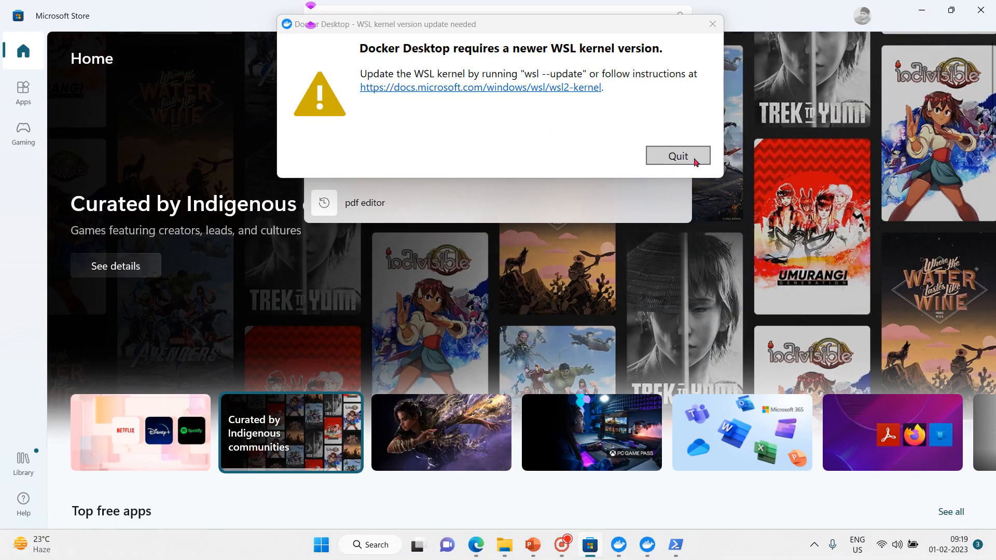
left_click(695, 163)
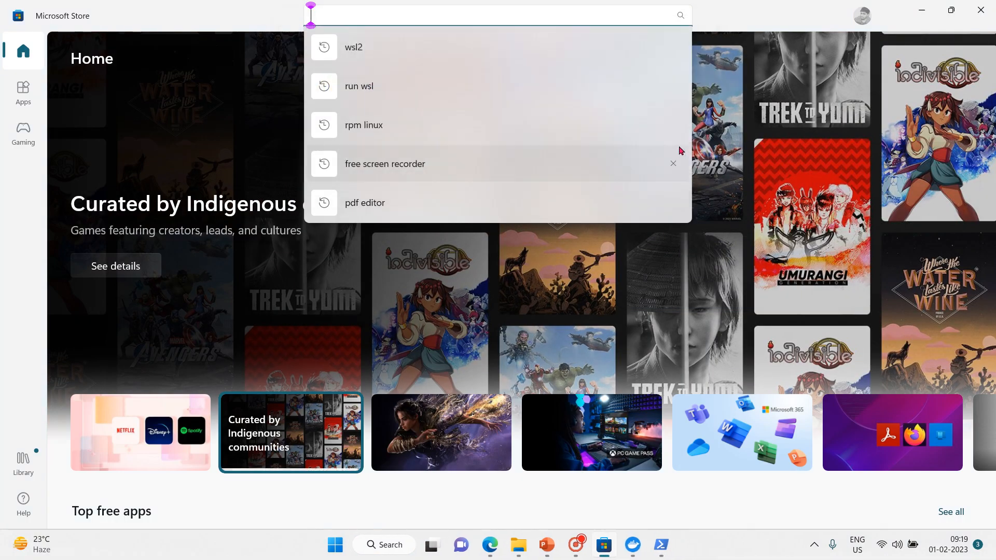
- Search the Microsoft Store for "wsl2" and look through the results for the Windows Subsystem for Linux app
left_click(410, 48)
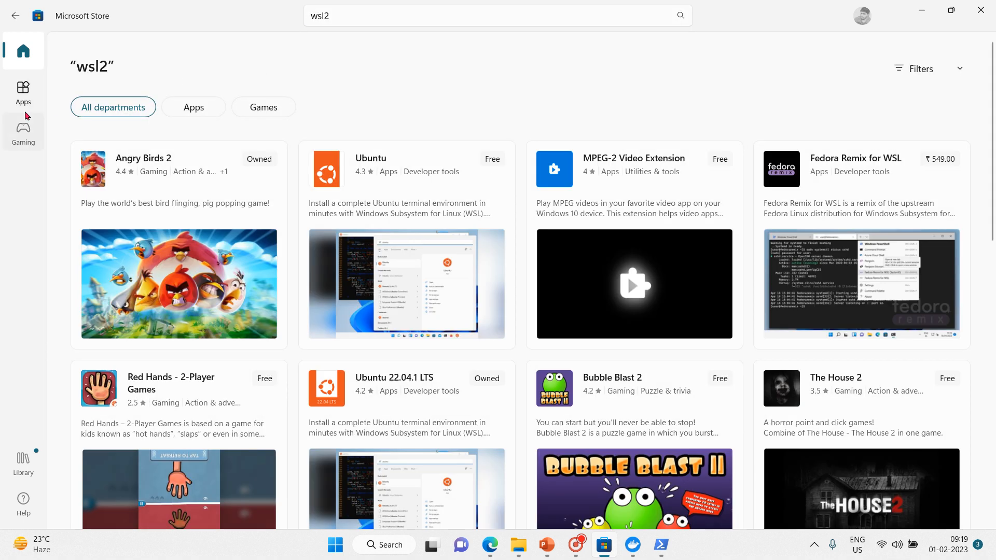
left_click(24, 107)
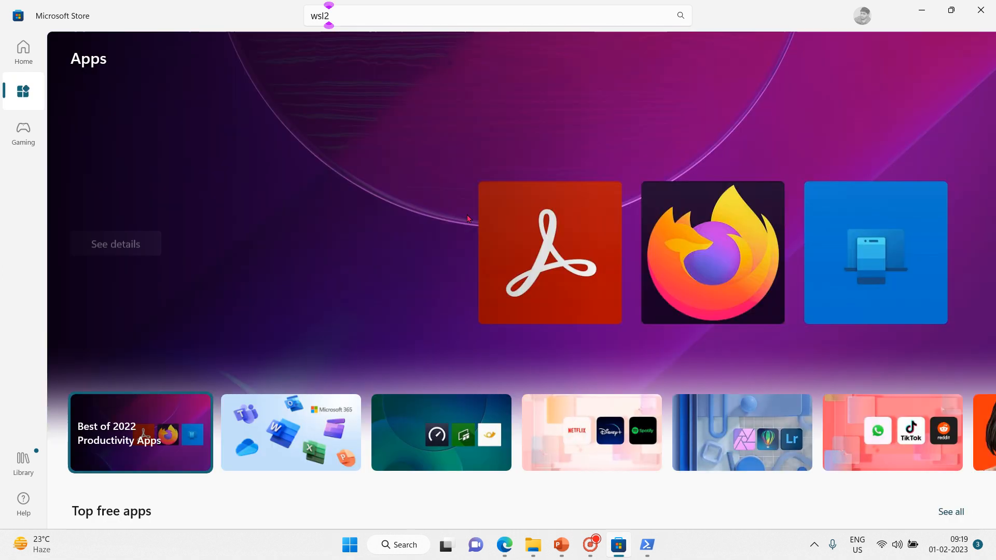
key("Down")
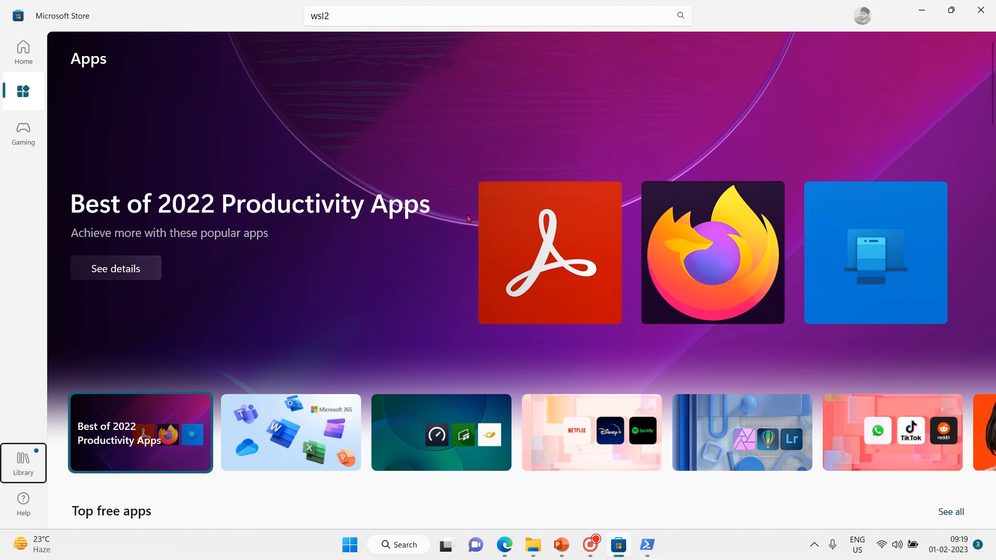
left_click(681, 17)
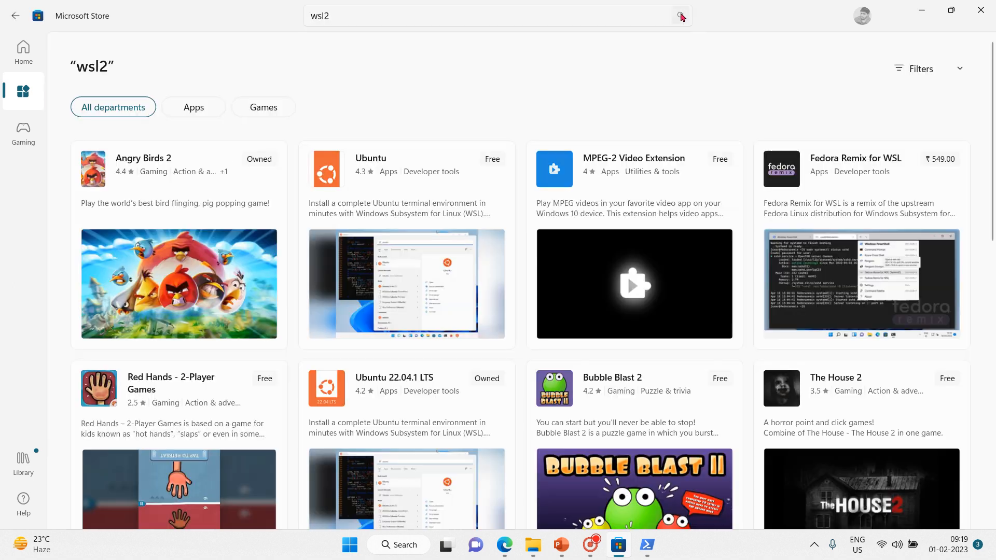
key("Down")
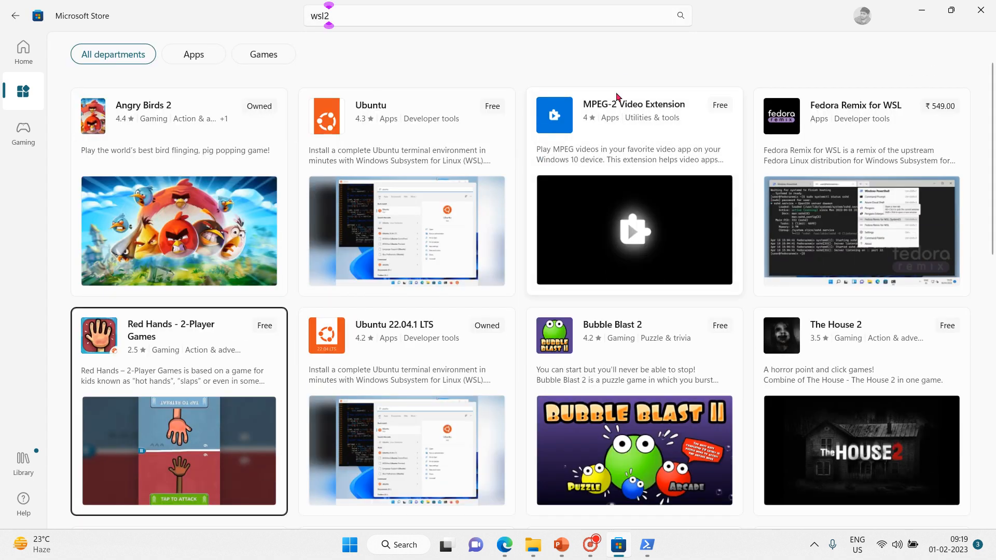
key("Down")
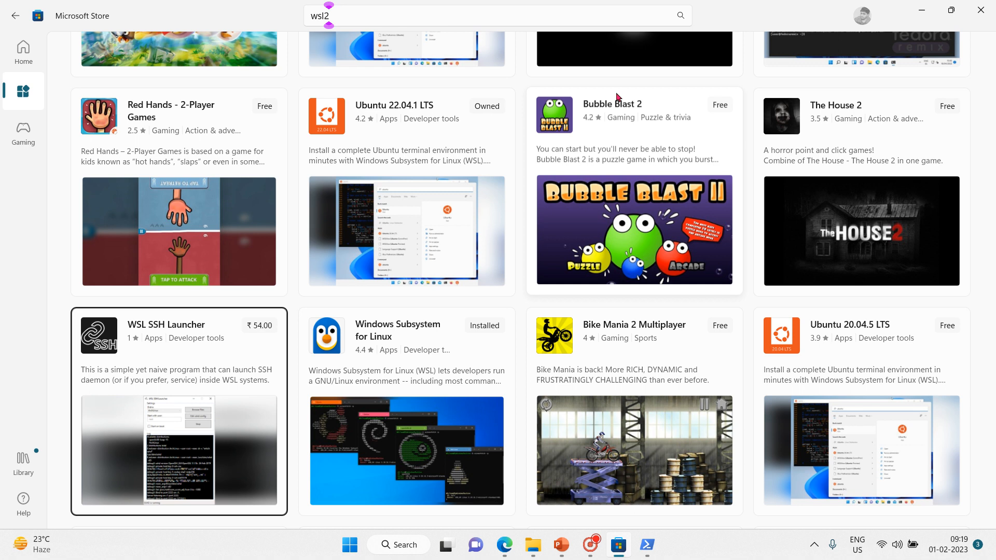
key("Down")
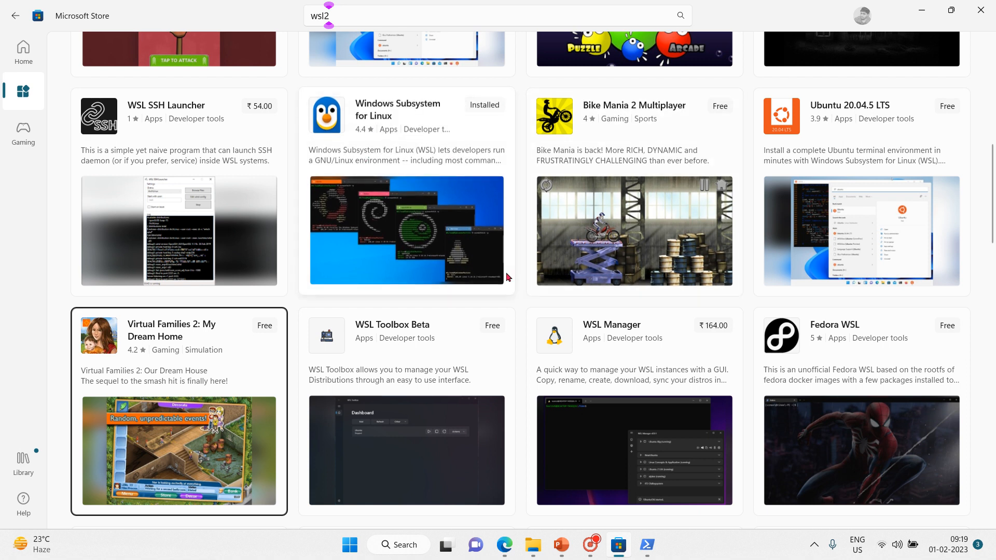
- Return to PowerShell and highlight "Windows Subsystem for Linux" in the output of the update command
mouse_move(620, 556)
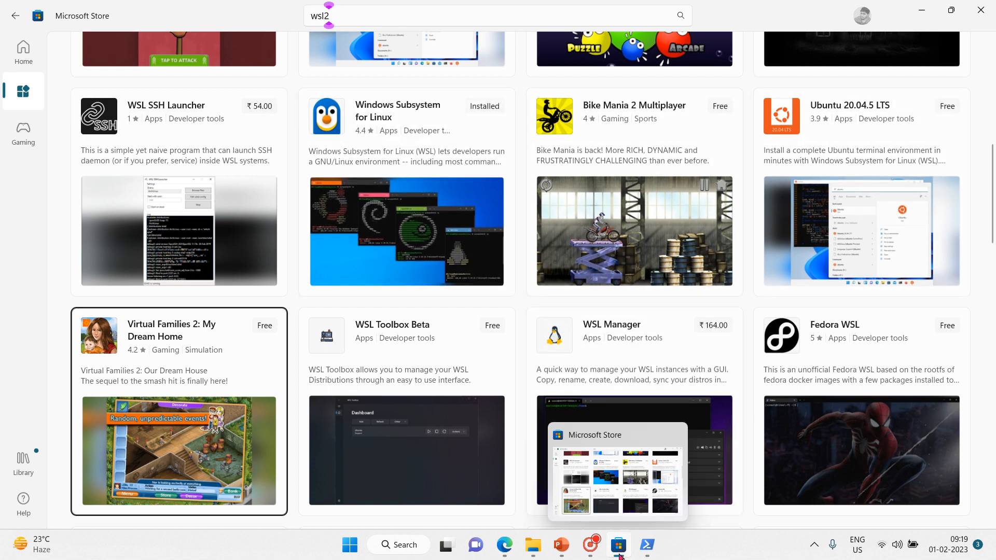
left_click(655, 513)
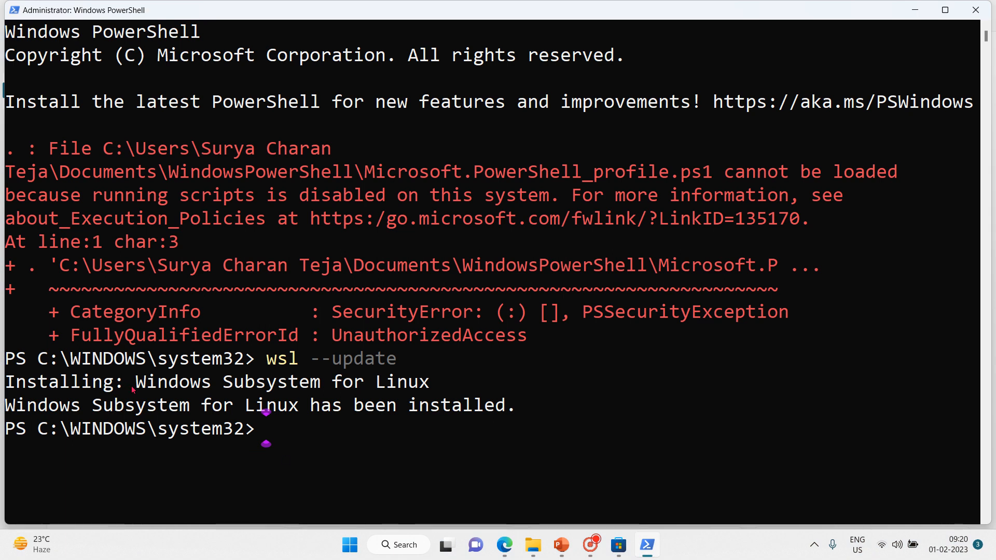
left_click_drag(133, 389, 413, 392)
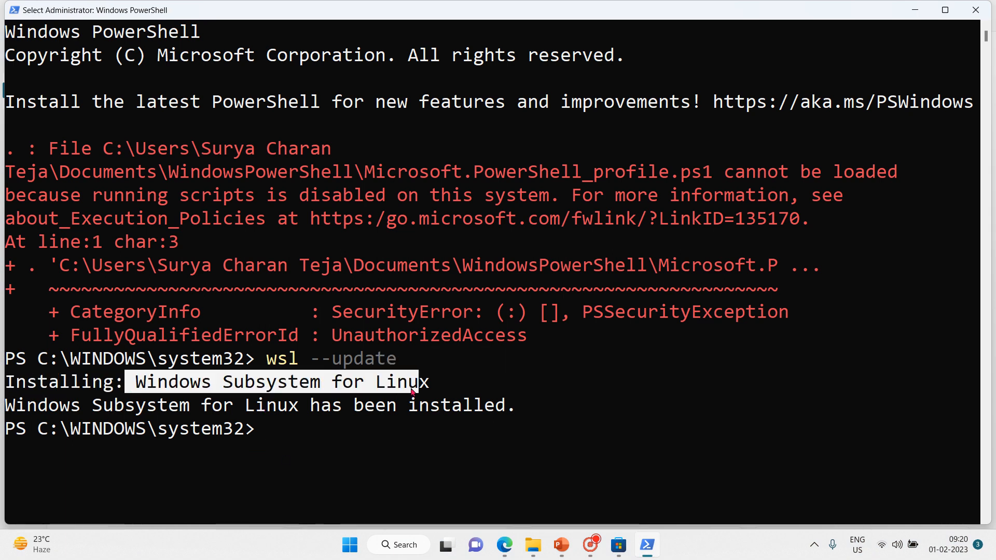
- Launch Docker Desktop from the recent apps in Windows search and maximize its window
left_click(425, 545)
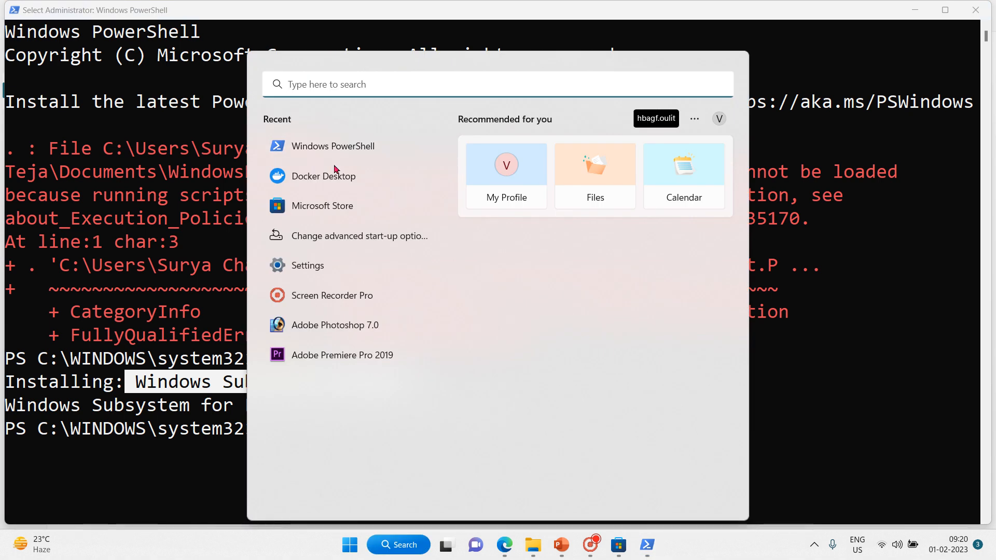
left_click(340, 179)
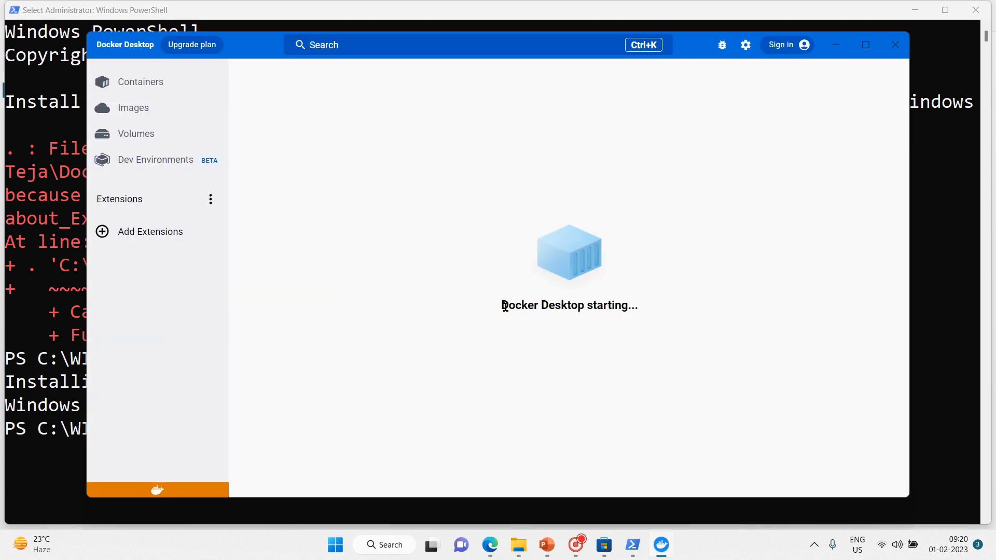
left_click(865, 46)
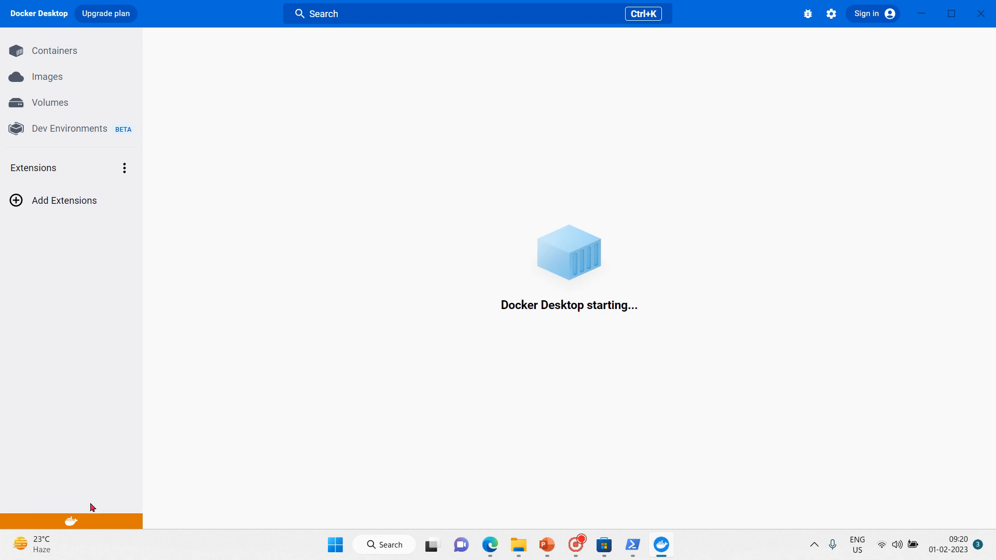
mouse_move(84, 523)
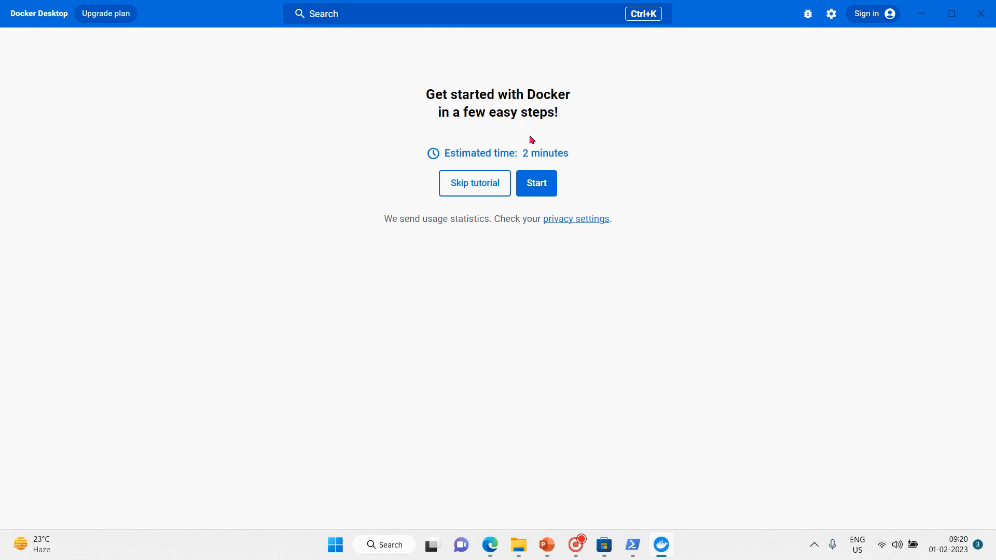
- Start the Docker getting-started tutorial and advance through Clone, Build and Run to the Share page
left_click(532, 183)
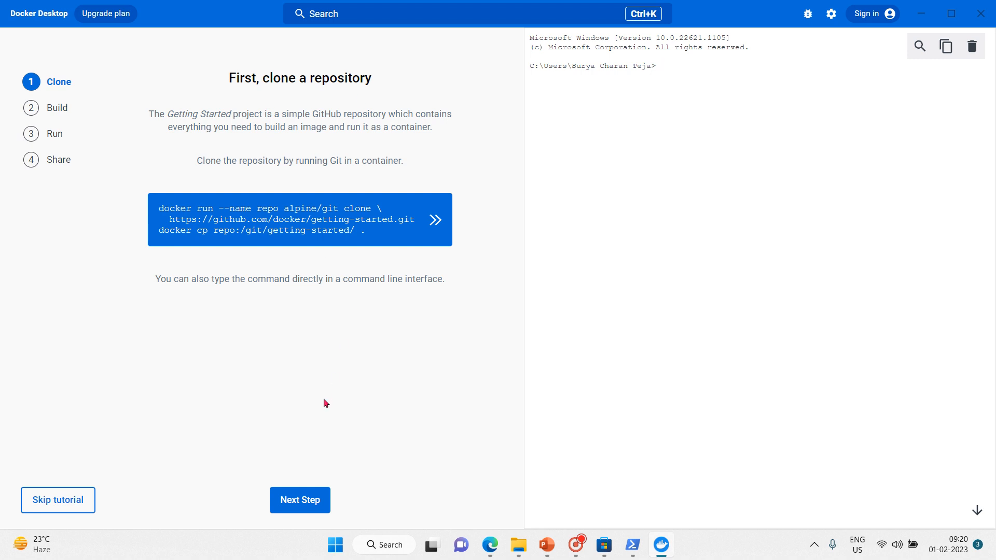
left_click(295, 498)
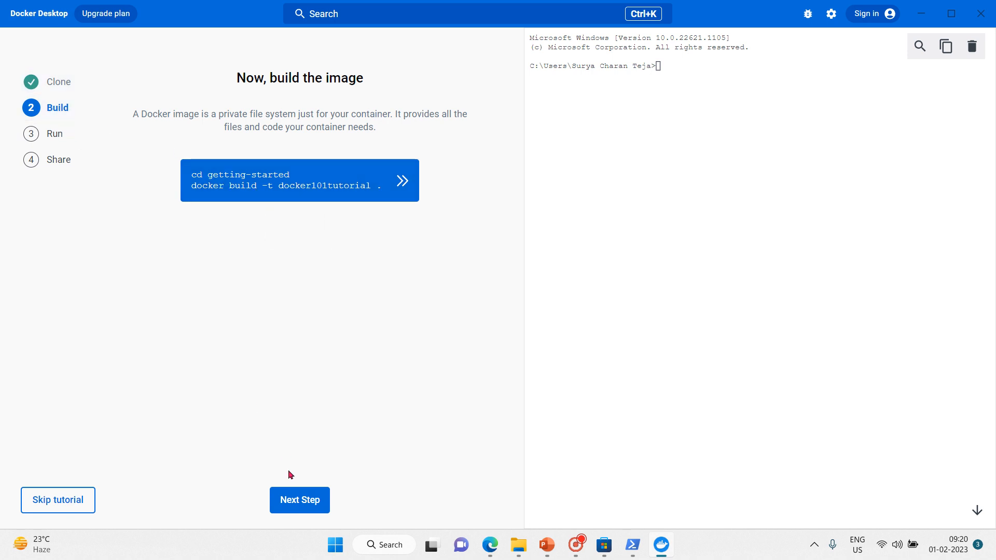
left_click(291, 497)
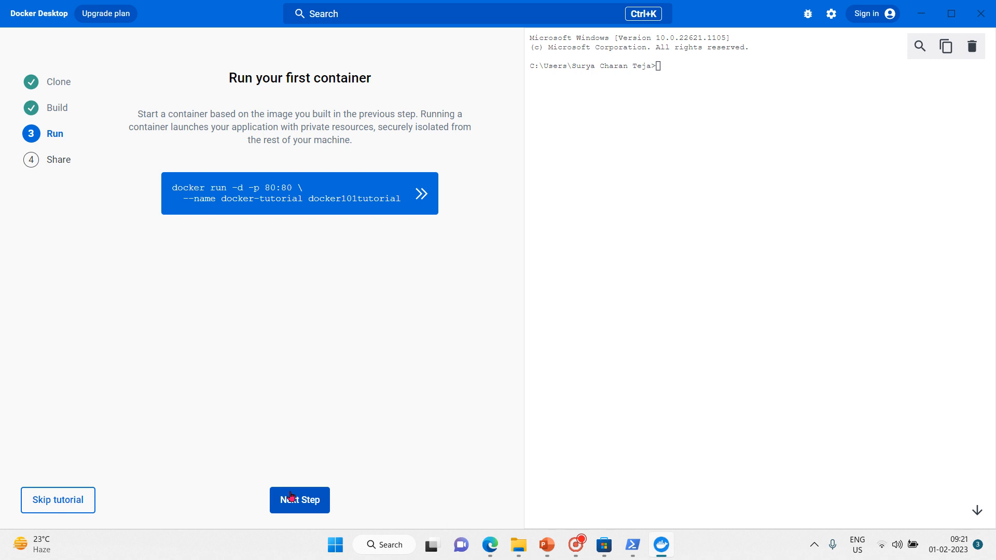
left_click(291, 497)
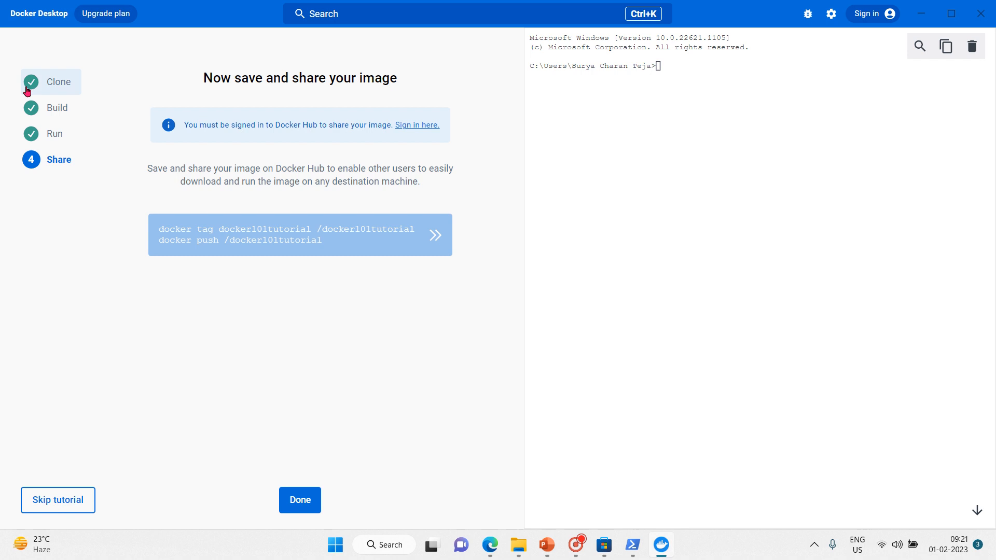
- Review the tutorial's Build, Run and Share pages again
left_click(63, 109)
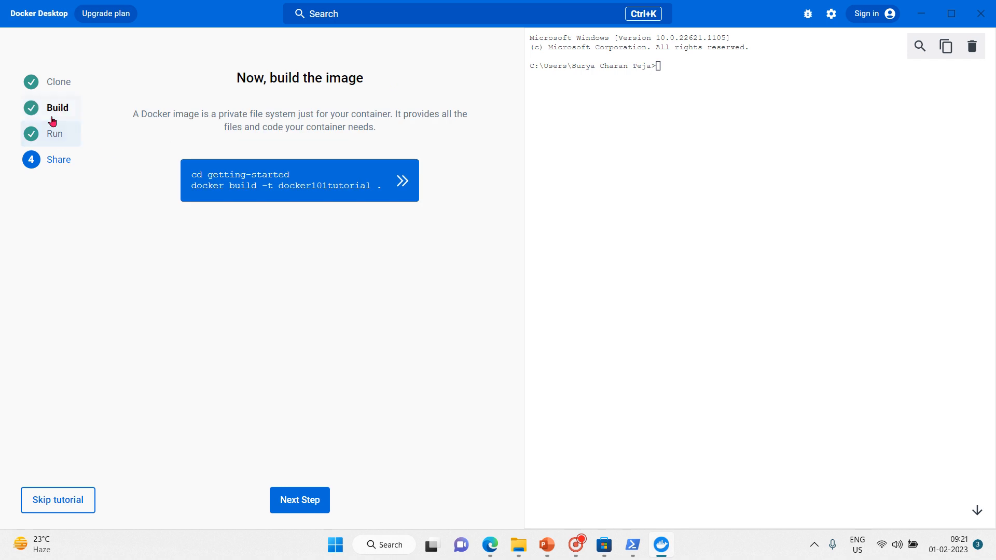
left_click(62, 141)
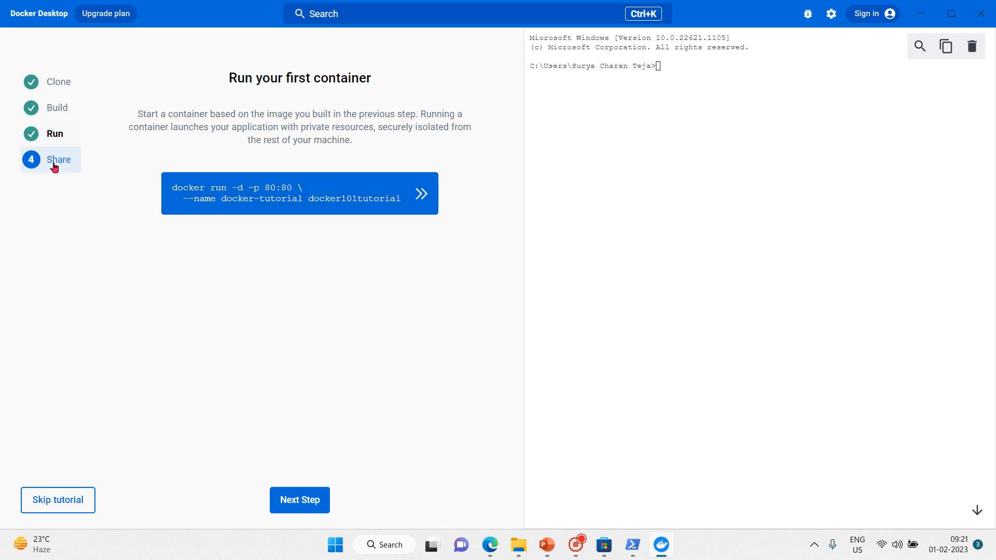
left_click(55, 166)
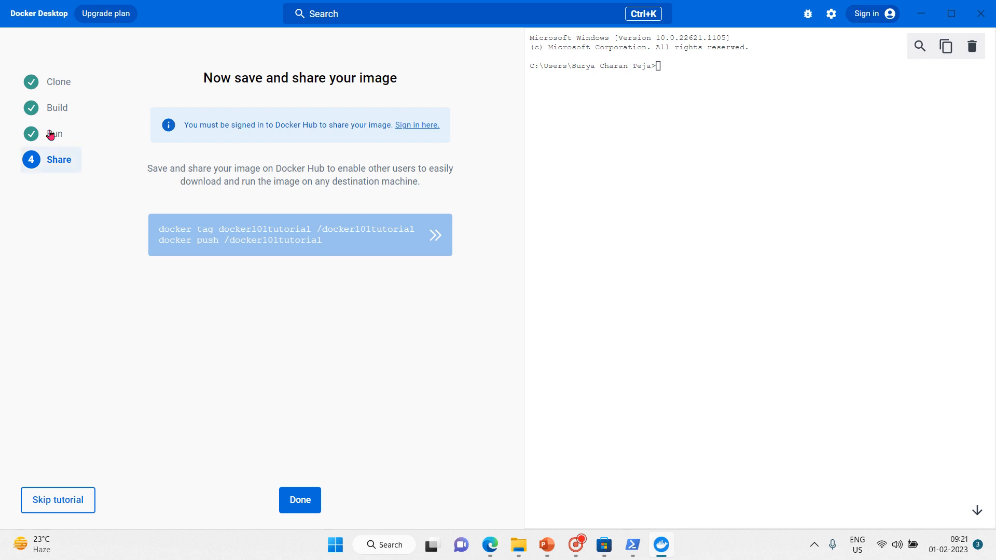
- Go back to the tutorial's Clone page and run its getting-started repository clone command in the built-in terminal
left_click(62, 89)
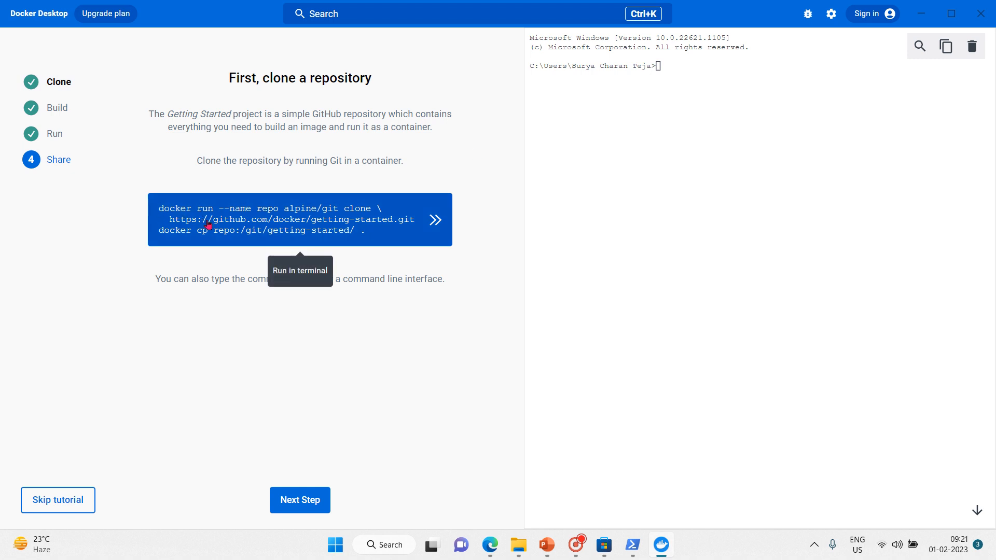
left_click(416, 228)
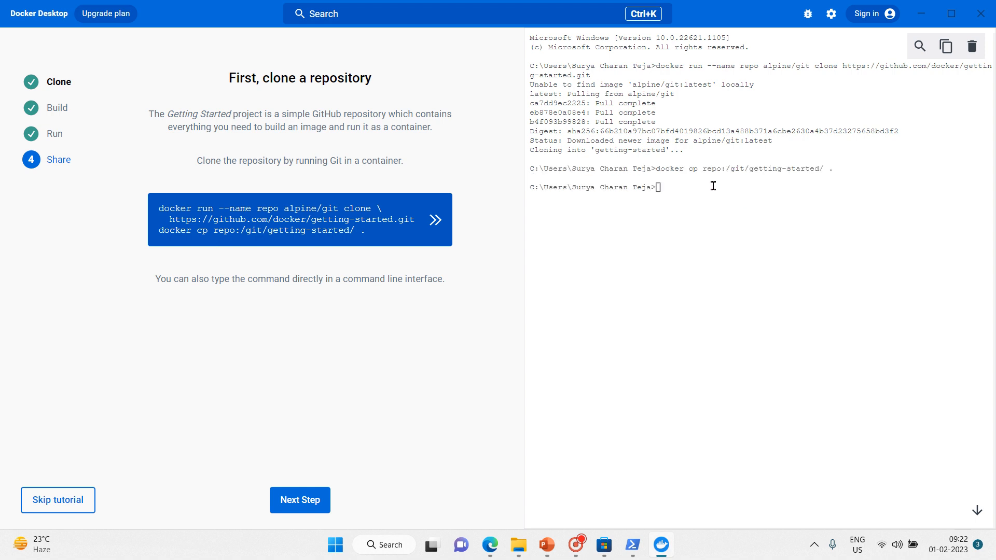
- Try to list the current folder's contents in the built-in terminal with the commands ls and list
left_click(697, 183)
type("s")
key("Return")
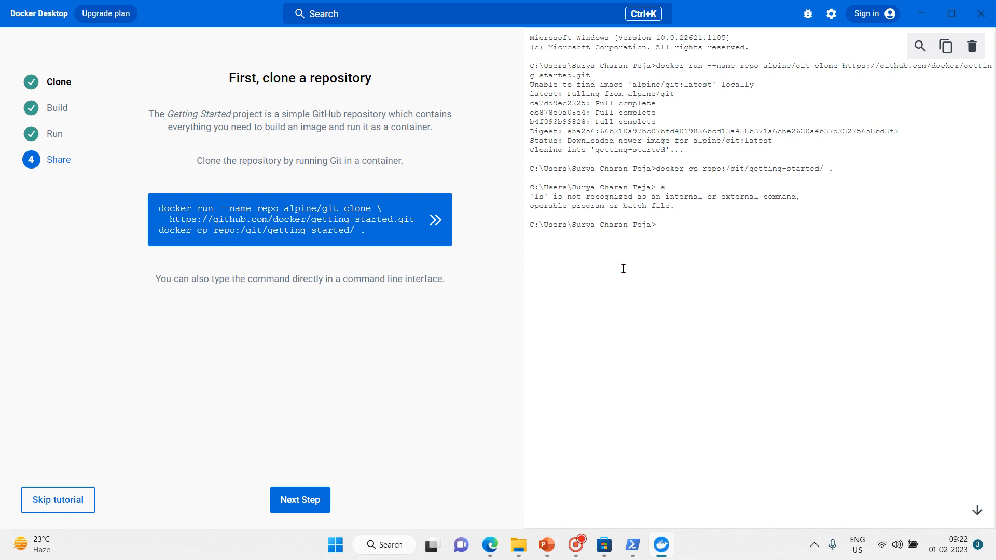
type("list")
key("Return")
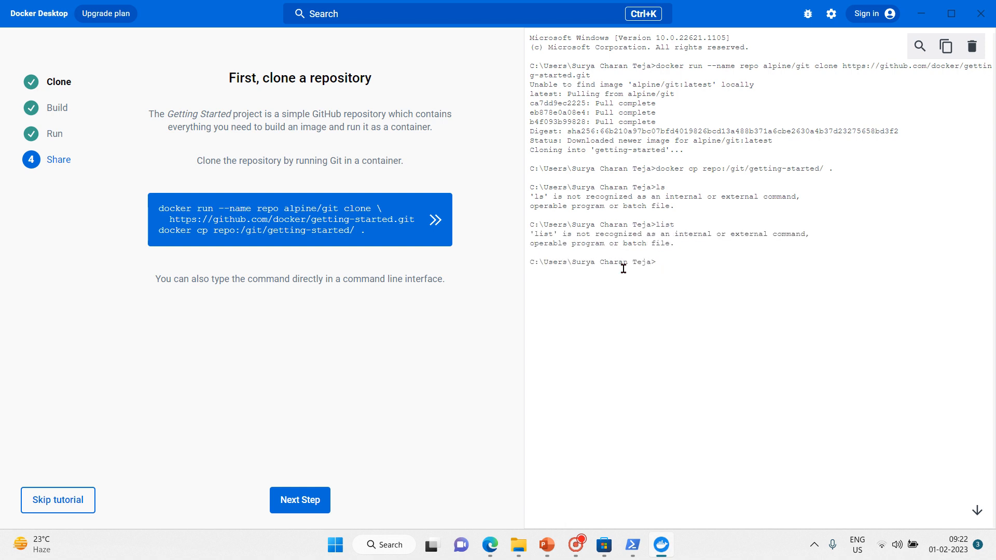
- Run the tutorial's Build command for the docker101tutorial image and its Run command for the docker-tutorial container on port 80:80
left_click(59, 114)
left_click(249, 180)
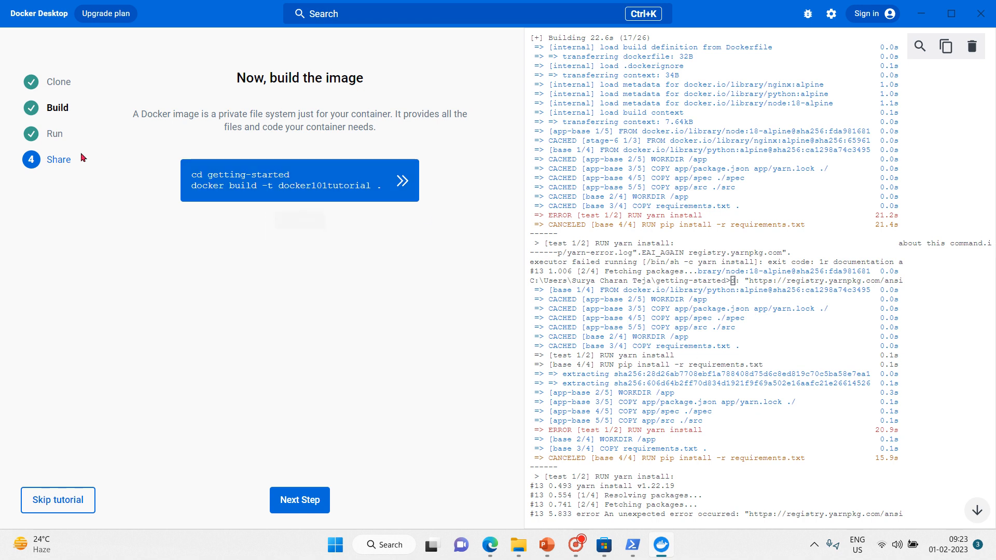
left_click(69, 143)
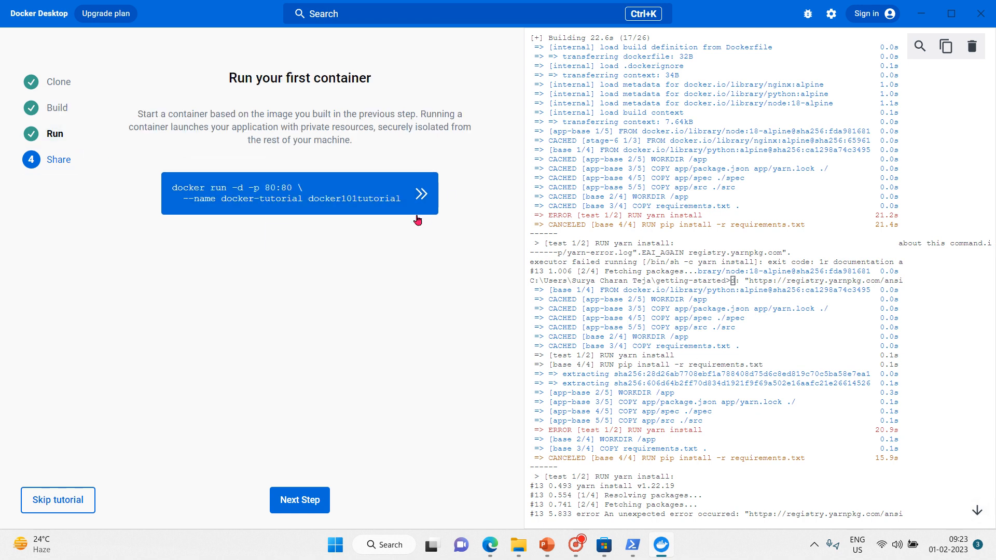
left_click(422, 196)
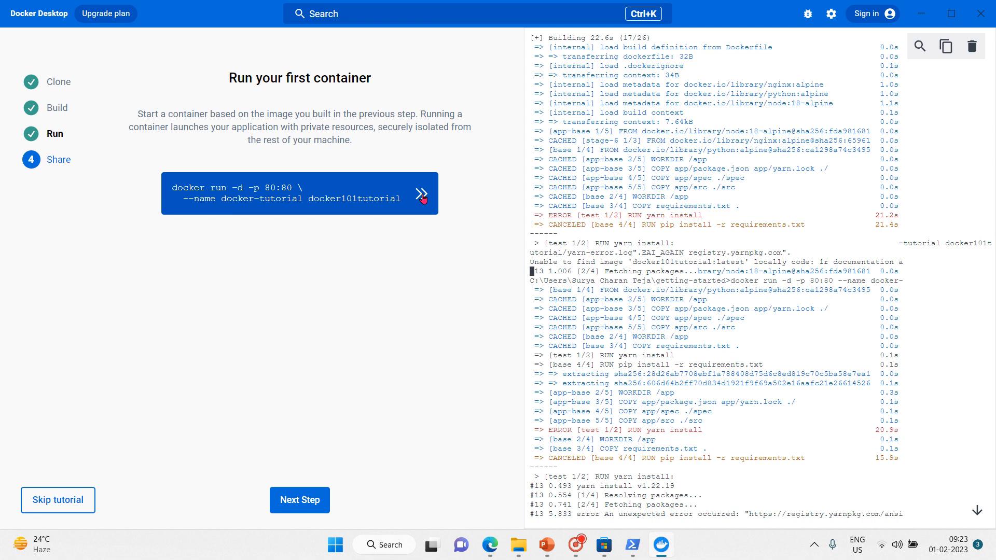
- Go to the tutorial's Share page, sign in to Docker Hub, and finish the tutorial
left_click(64, 169)
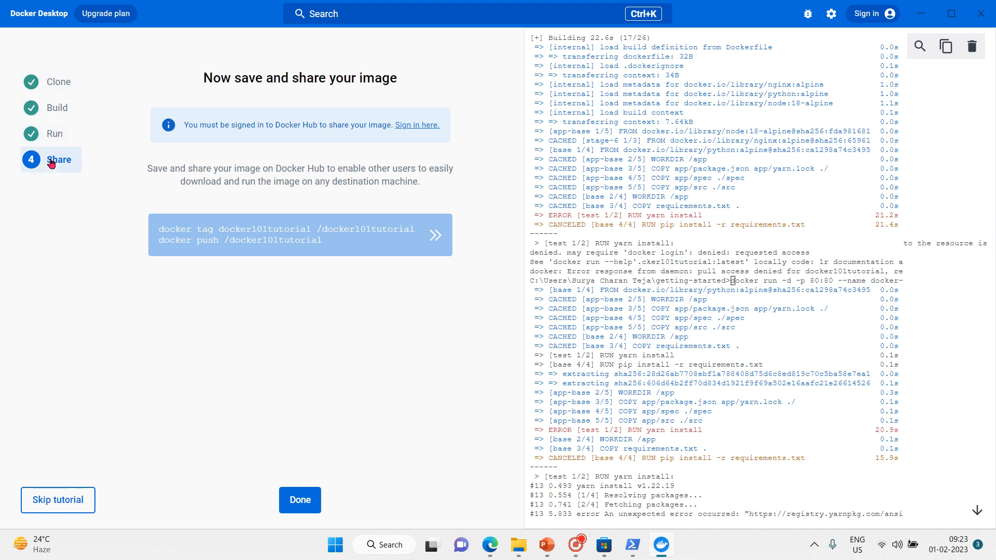
left_click(874, 15)
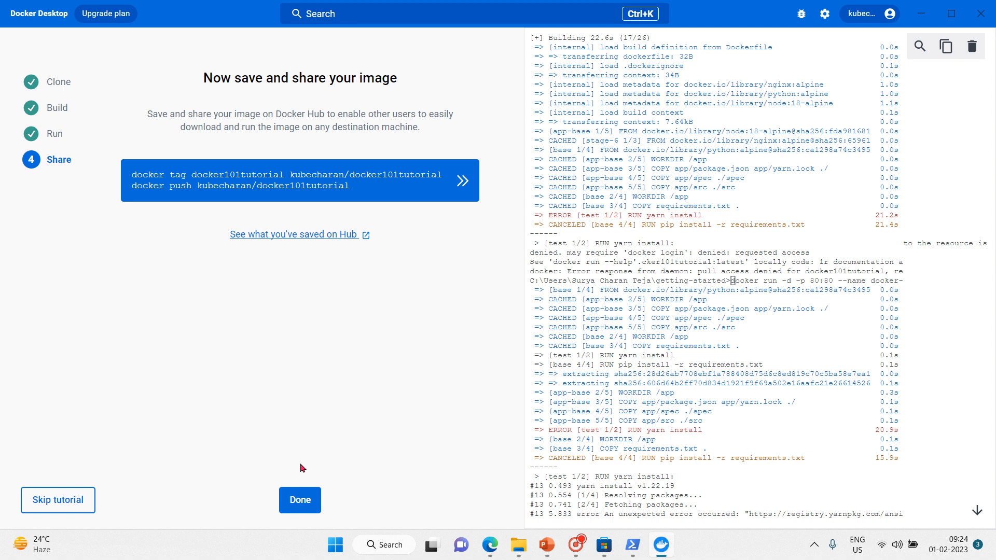
left_click(300, 506)
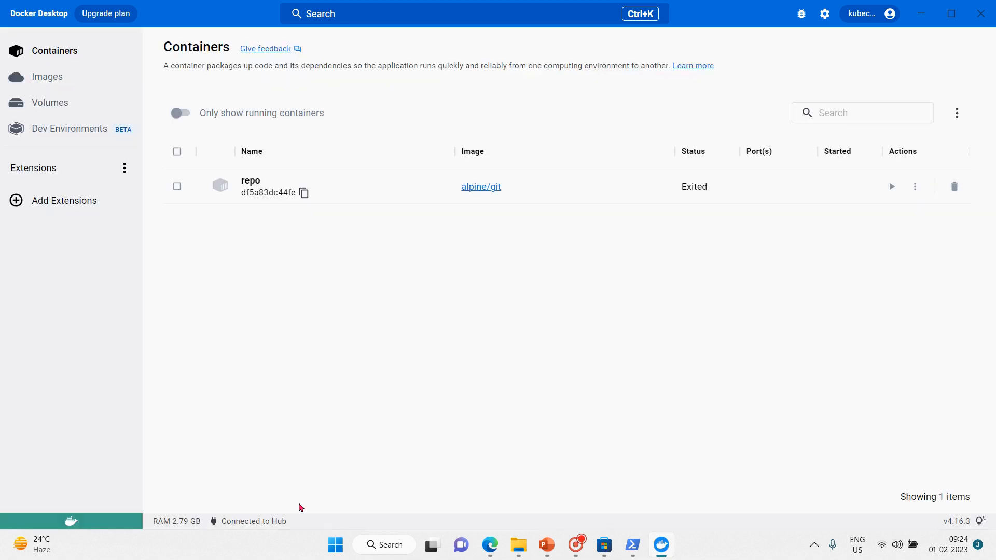
- Start the repo container and check the local images and containers lists
left_click(892, 187)
left_click(41, 79)
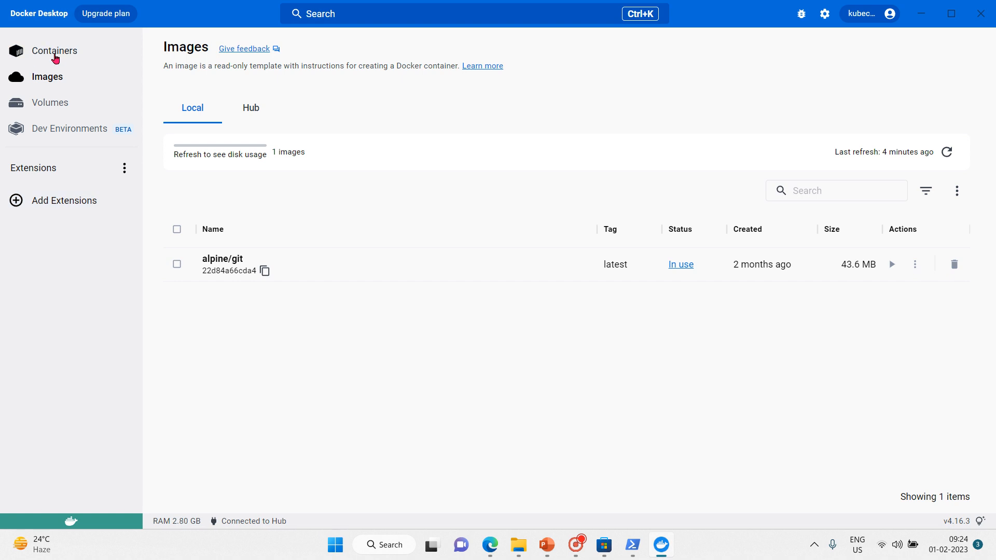
left_click(56, 57)
left_click(67, 85)
left_click(67, 56)
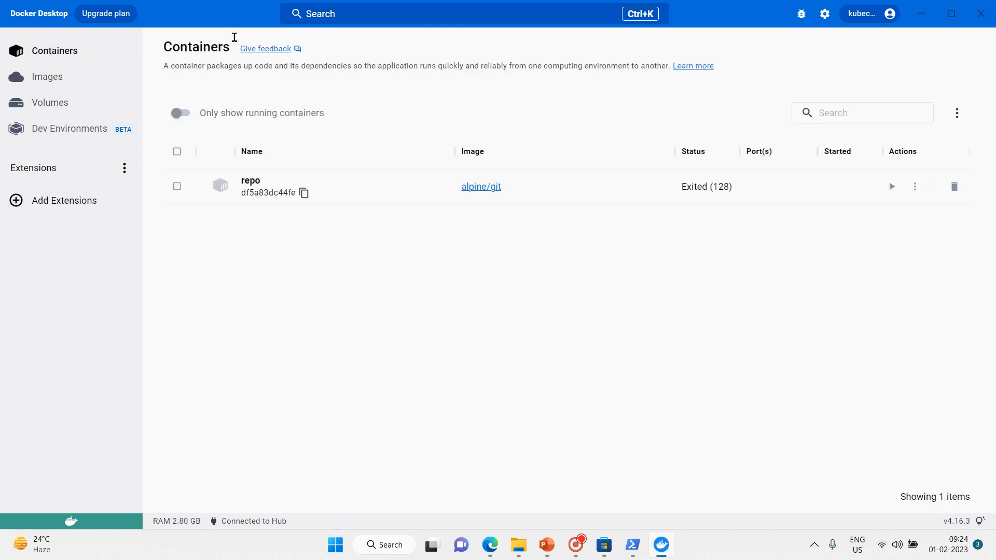
- Delete the repo container and permanently delete the unused alpine/git image
left_click(954, 187)
left_click(675, 310)
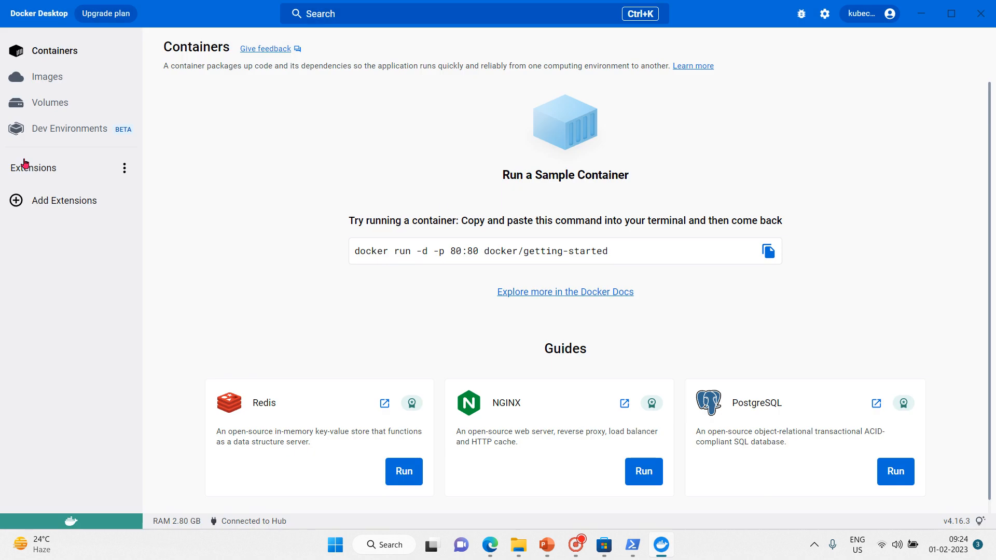
left_click(46, 76)
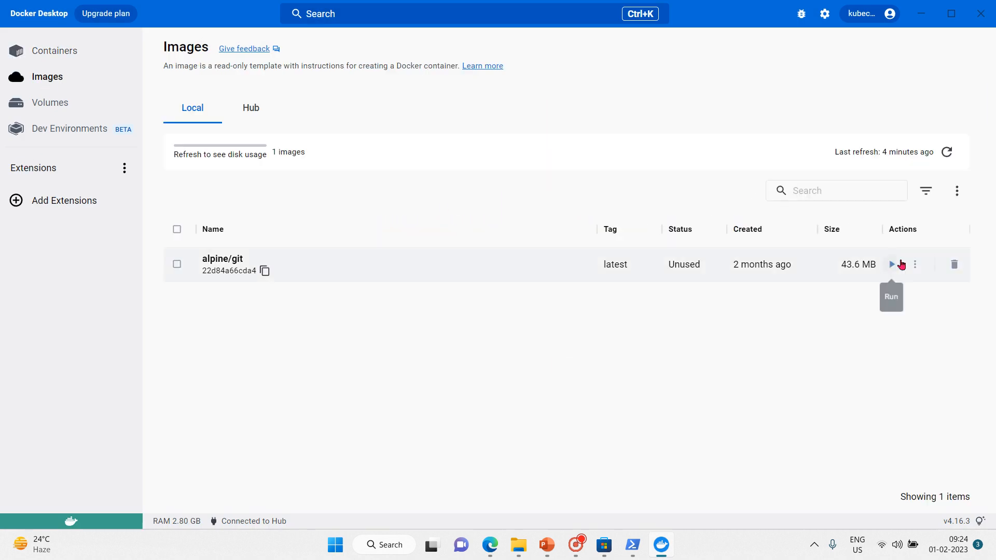
left_click(955, 265)
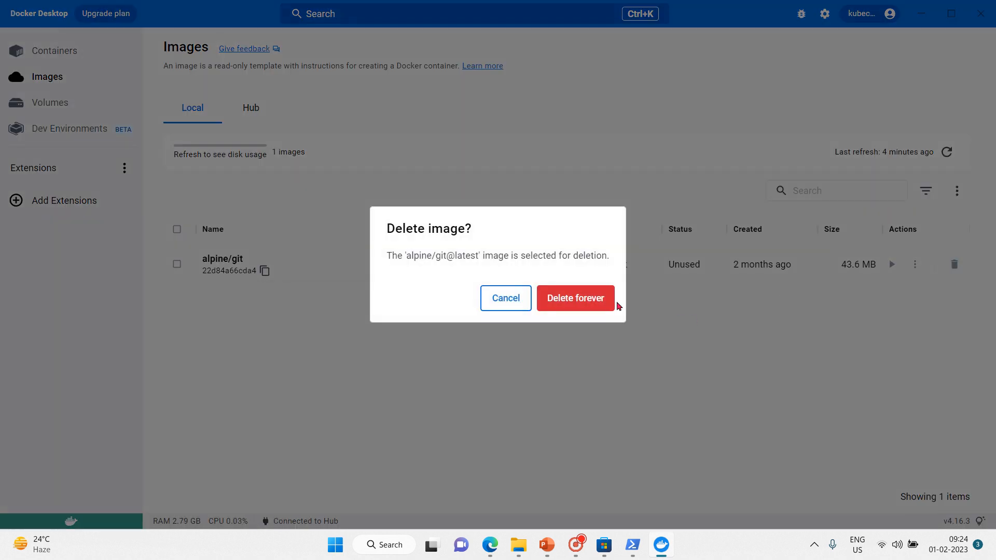
left_click(605, 299)
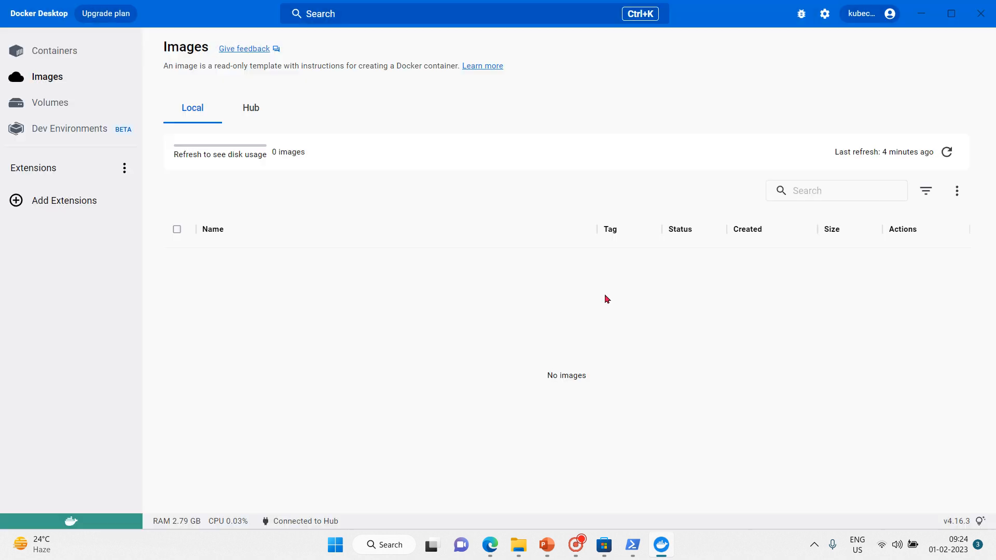
- Check the volumes, containers and images lists, and switch to the running PowerPoint slide show
left_click(58, 107)
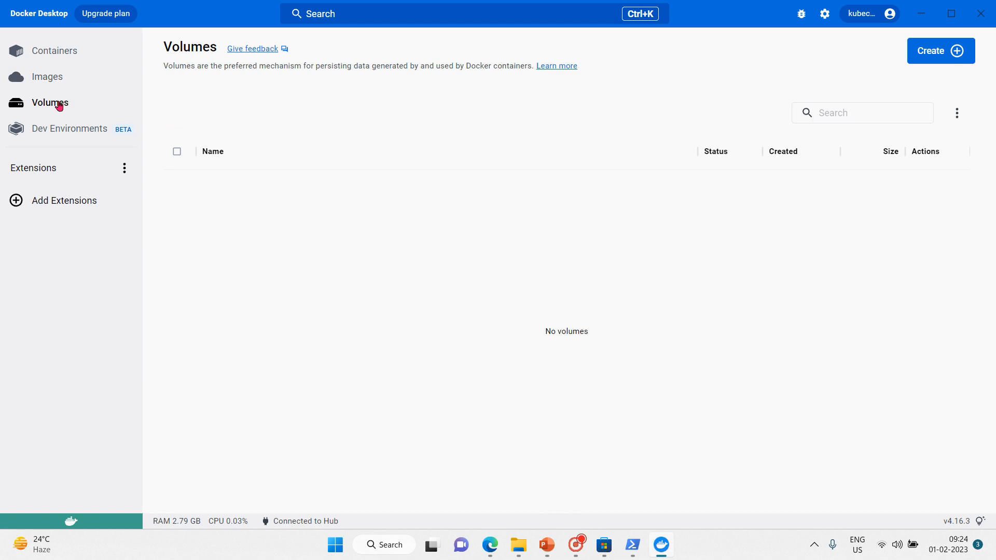
left_click(54, 57)
left_click(53, 82)
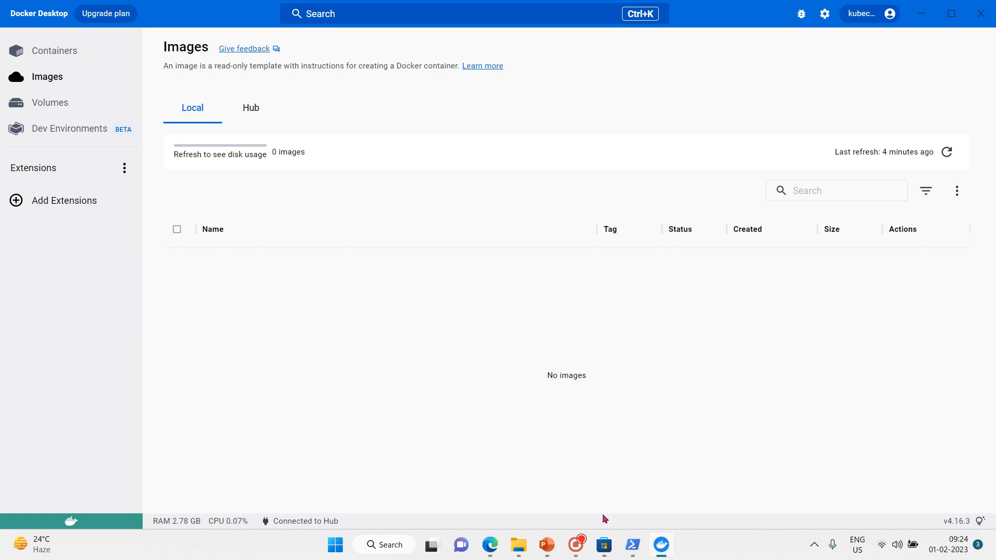
mouse_move(551, 541)
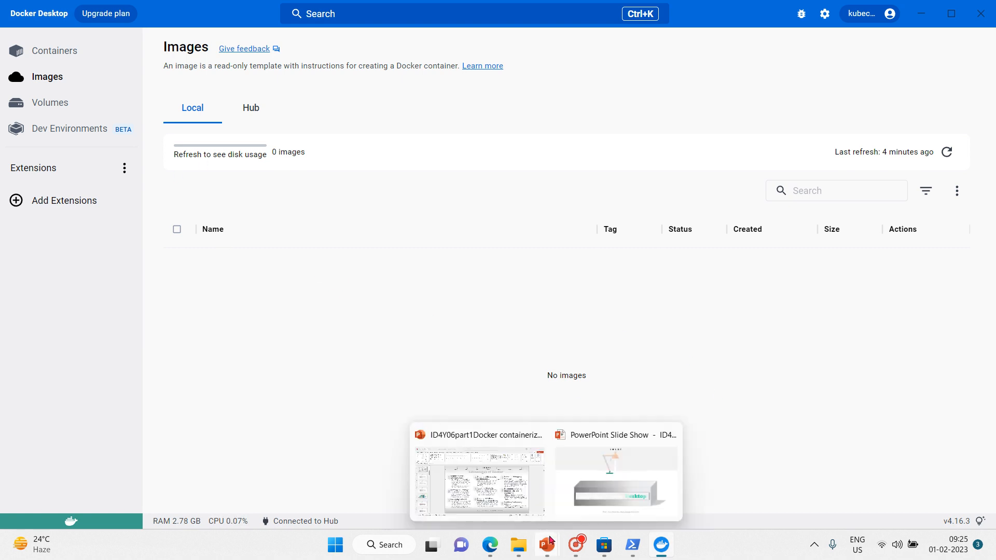
left_click(622, 477)
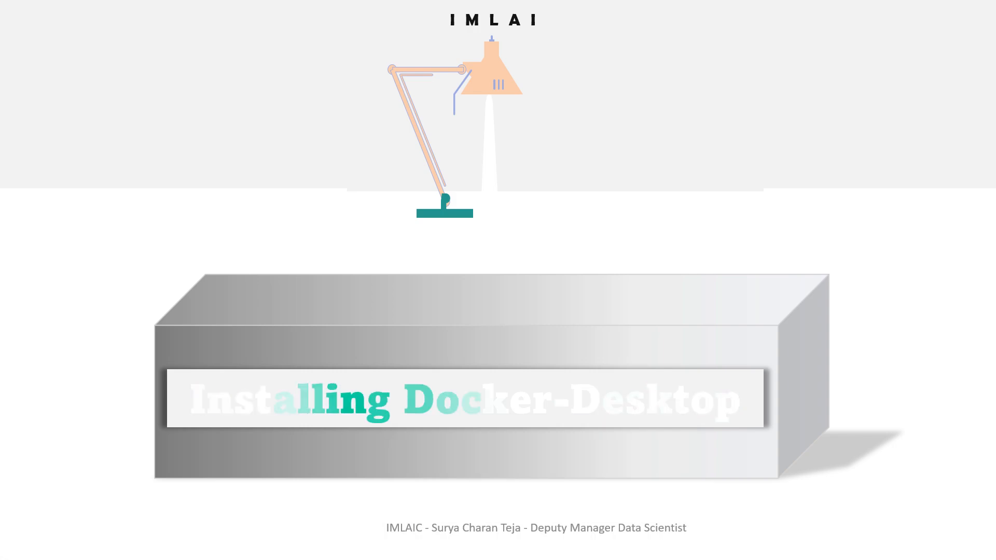